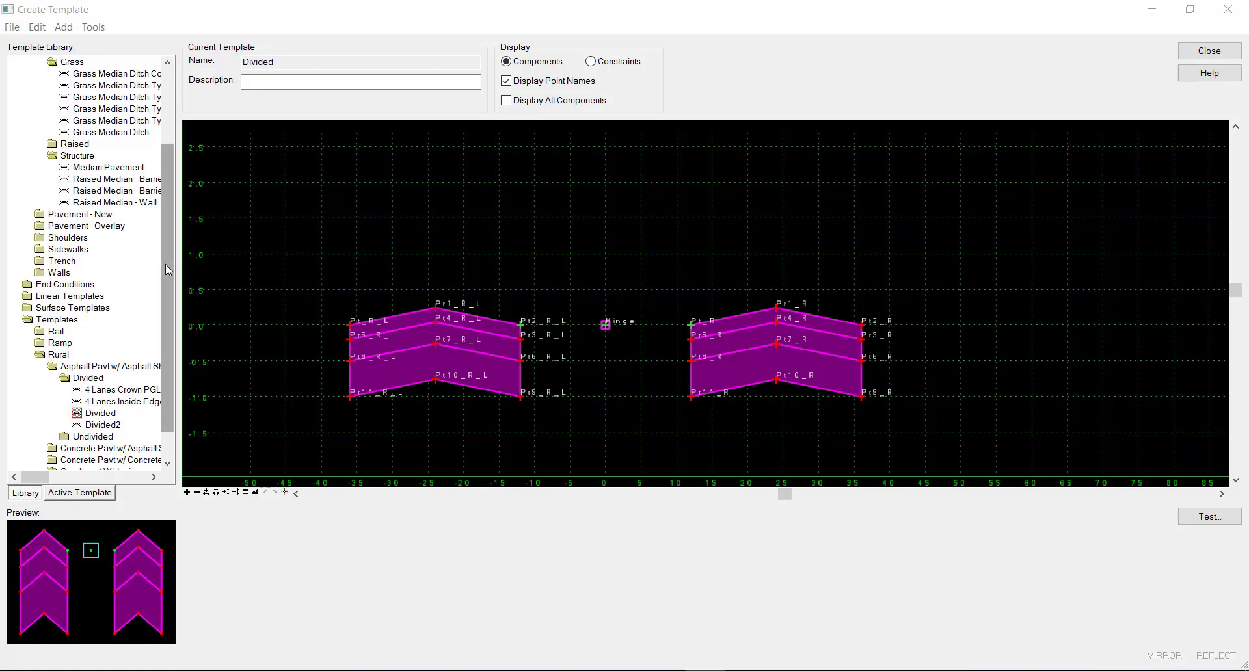
Step: Preview Grass Median Ditch, then Raised Median - Barrier, from the library's Medians folder
drag(165, 264, 169, 213)
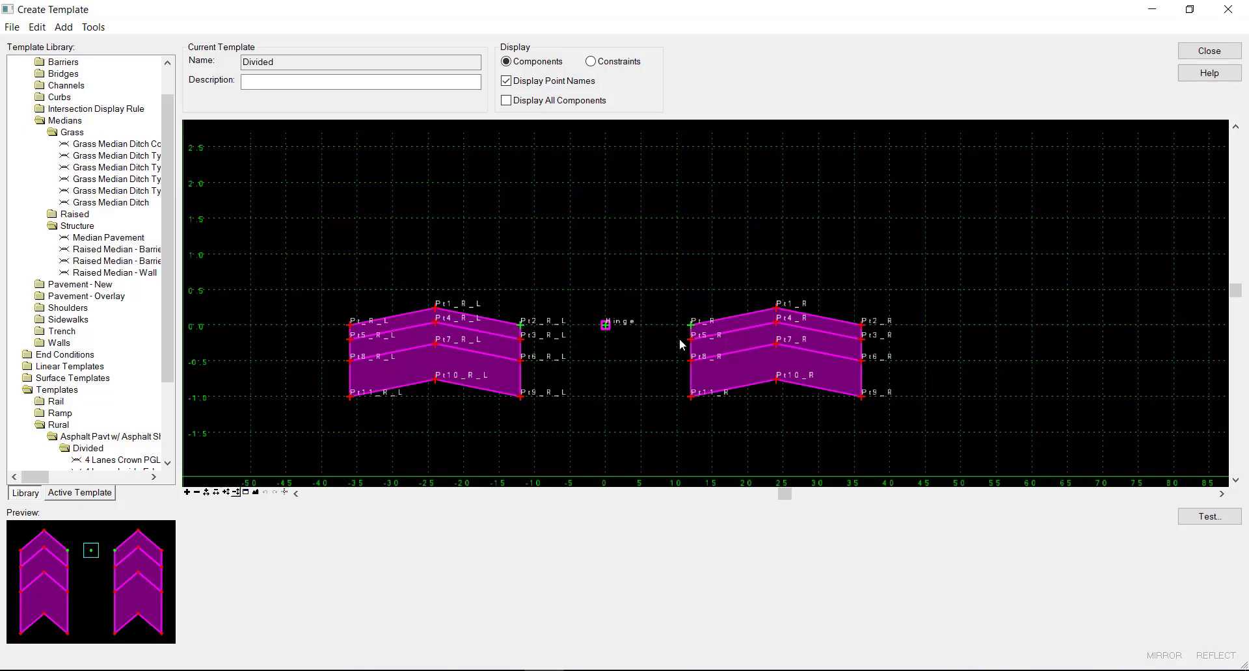
click(137, 202)
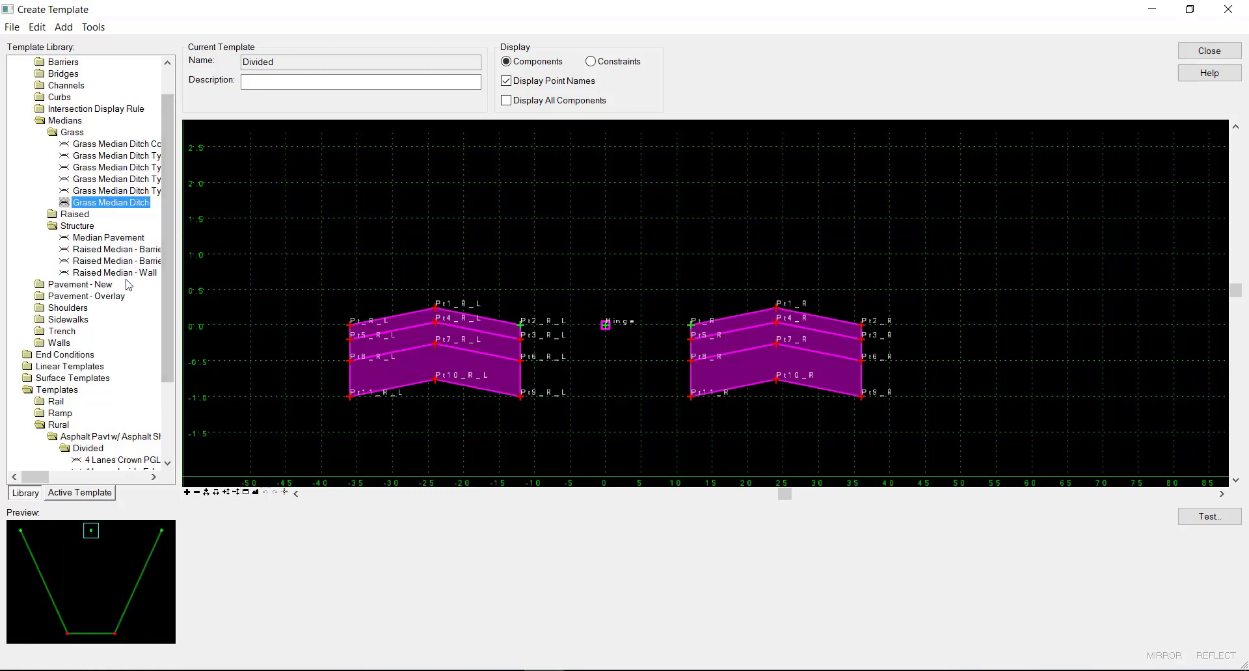
click(116, 251)
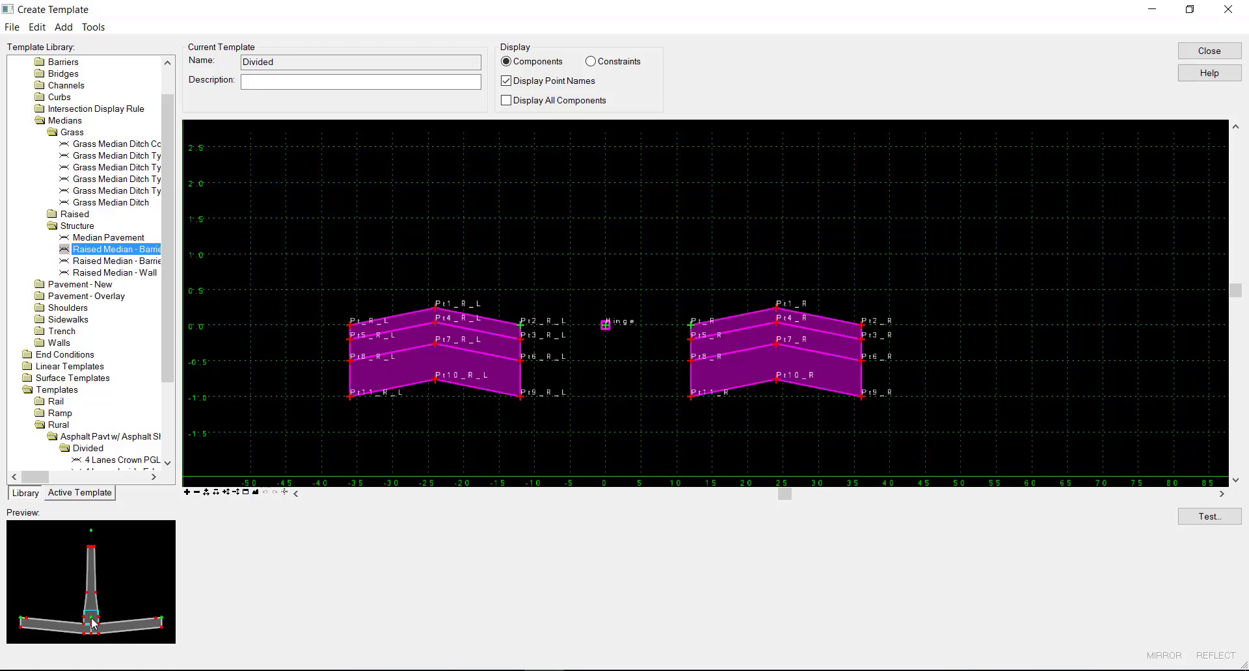
Step: Drop Raised Median - Barrier on the hinge point and Grass Median Ditch around it, then zoom in
drag(290, 535, 607, 329)
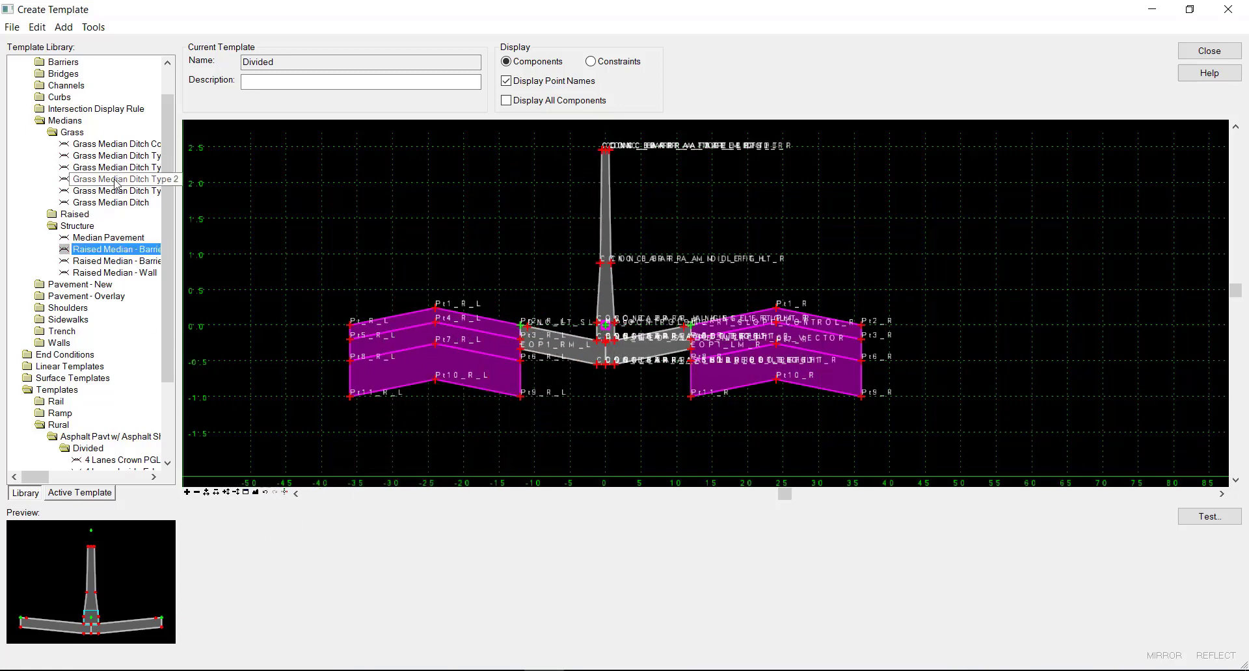
click(120, 202)
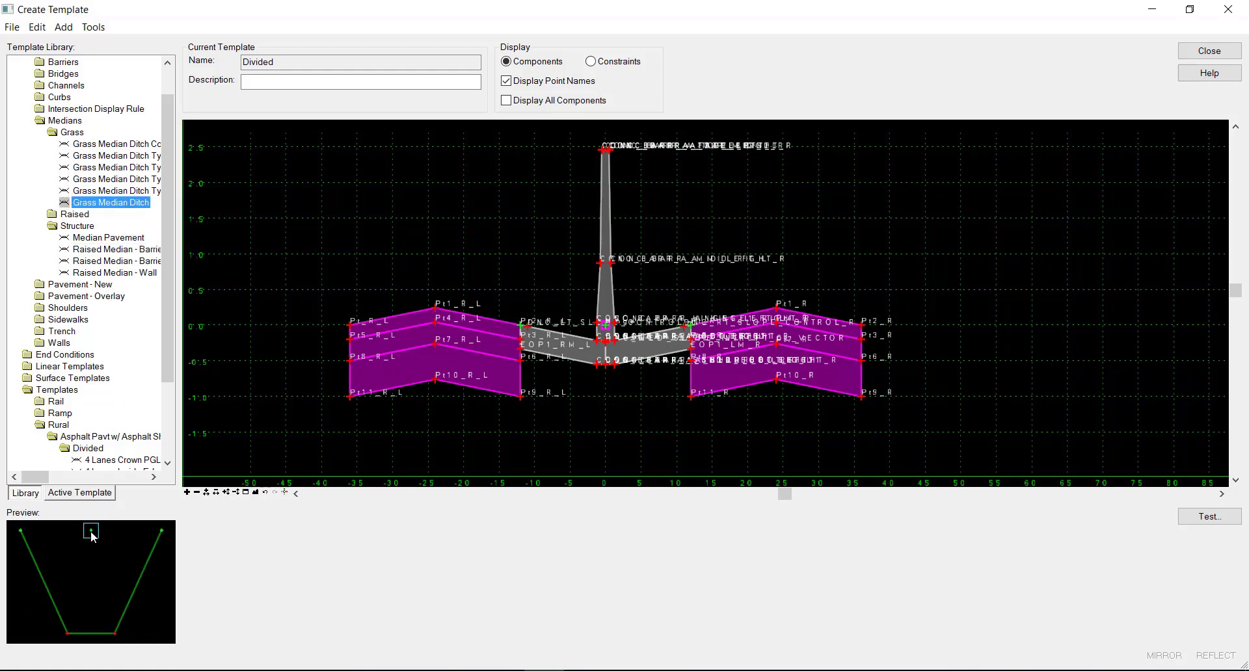
mouse_move(93, 537)
mouse_down()
mouse_move(613, 335)
mouse_move(616, 354)
mouse_up()
scroll(614, 393, up, 1)
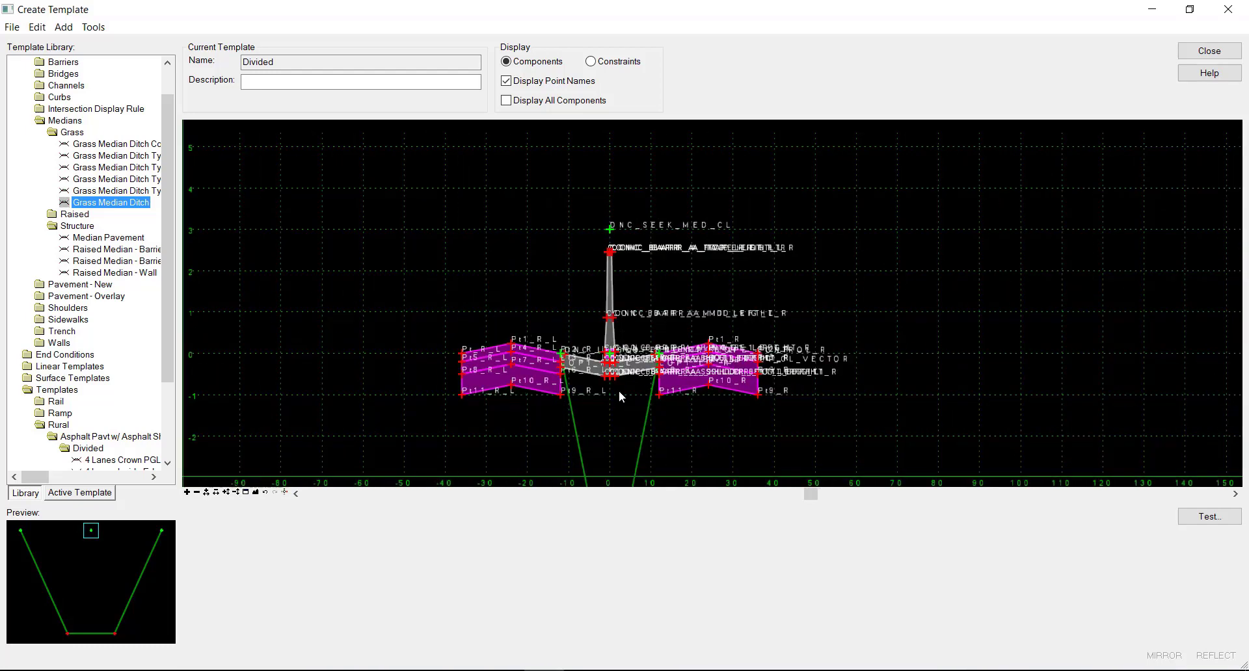
scroll(604, 312, up, 1)
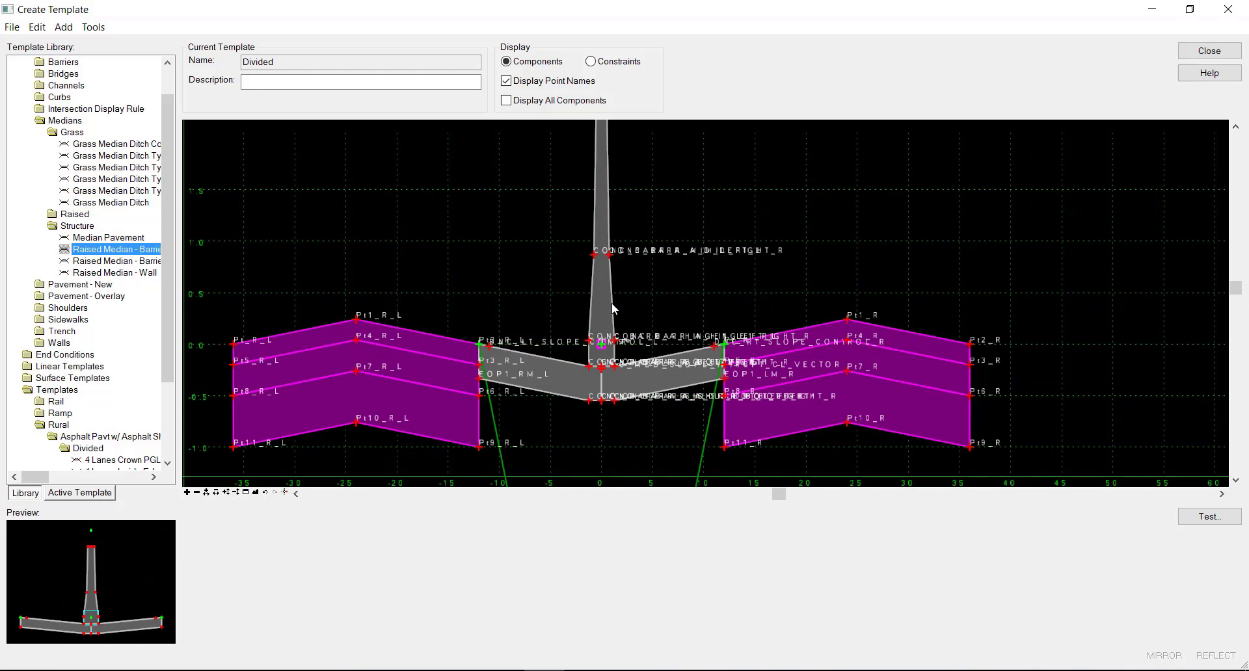
Step: Open the concrete barrier's Display Rules expression and add a new rule
right_click(612, 304)
click(660, 412)
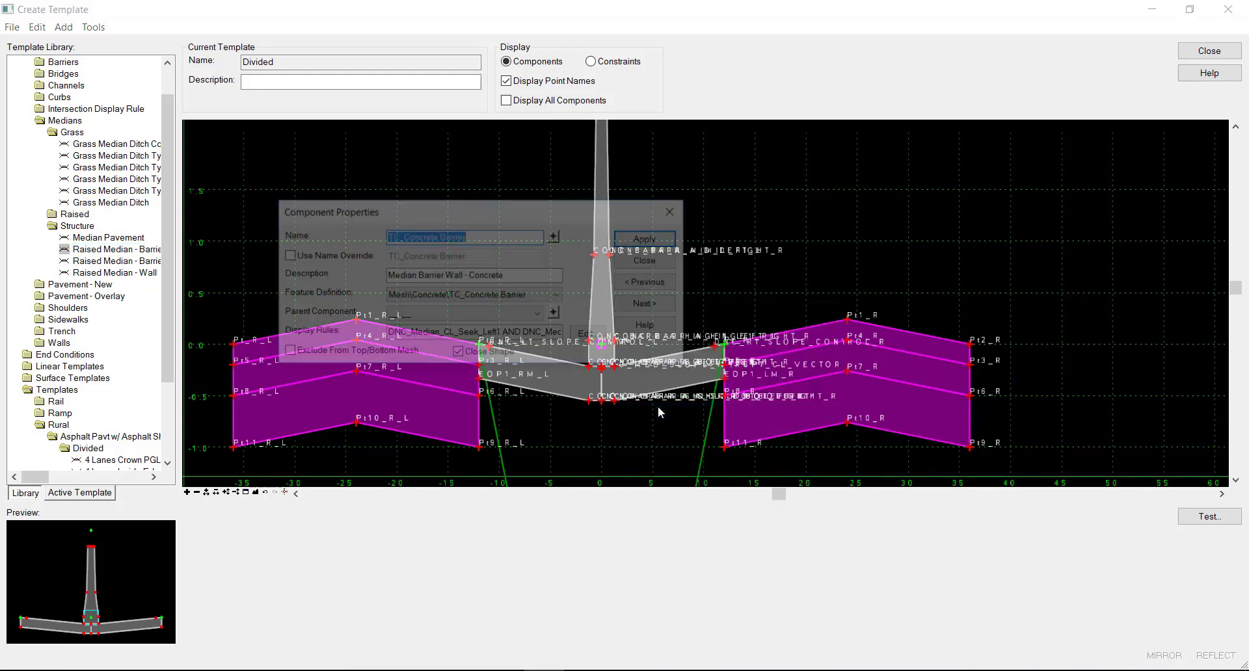
mouse_move(528, 209)
mouse_down()
mouse_move(561, 412)
mouse_move(634, 470)
mouse_up()
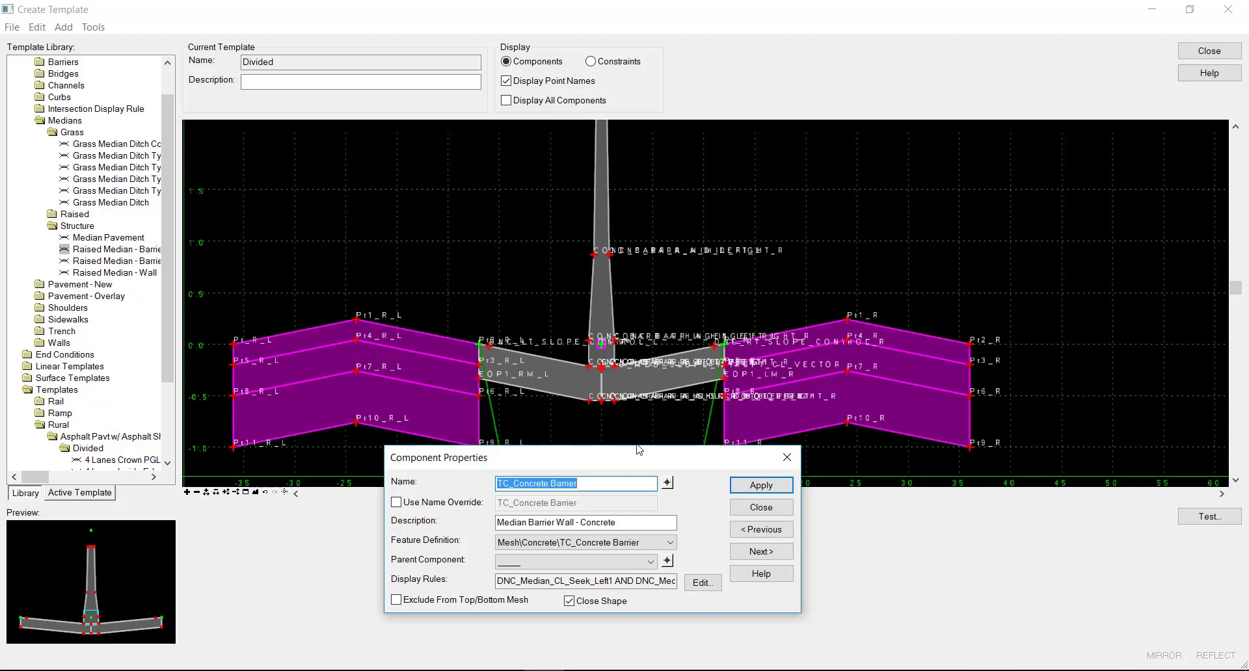
click(709, 587)
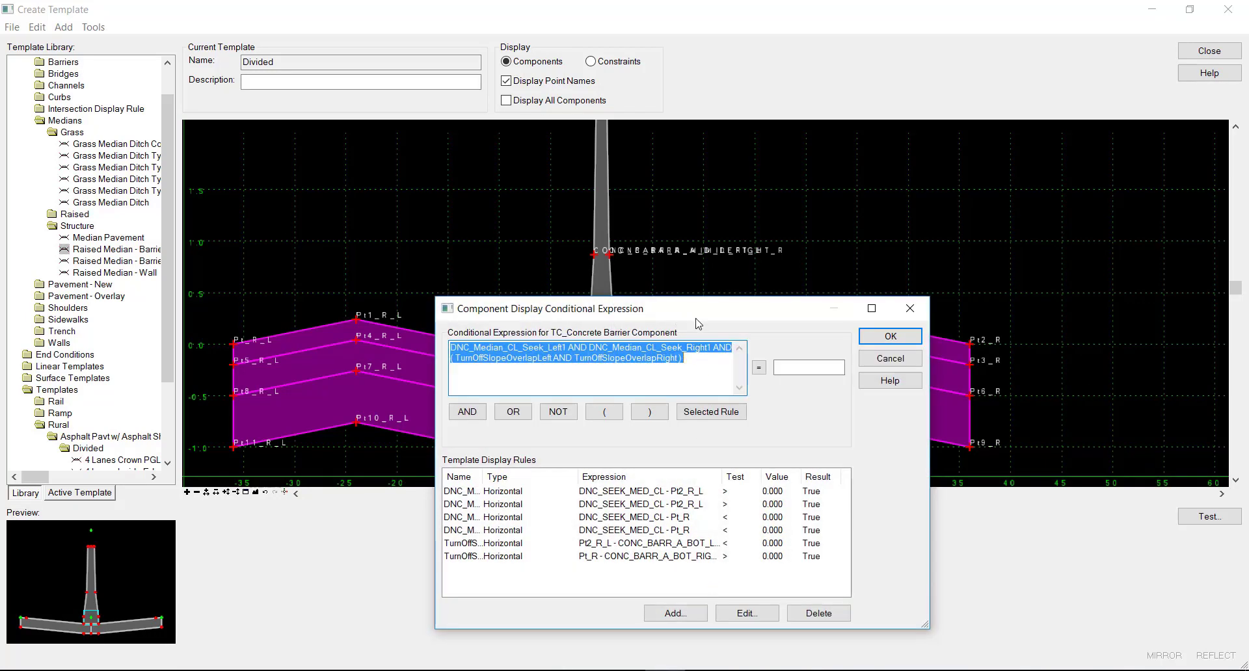
drag(683, 267, 980, 292)
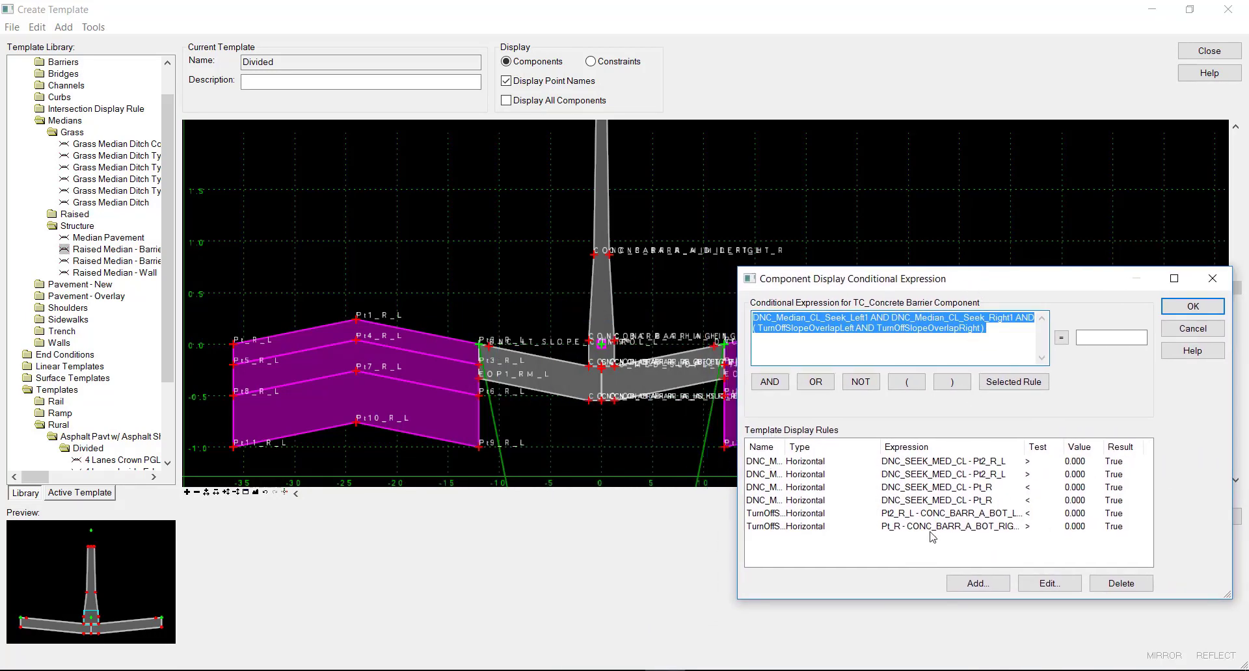
click(979, 584)
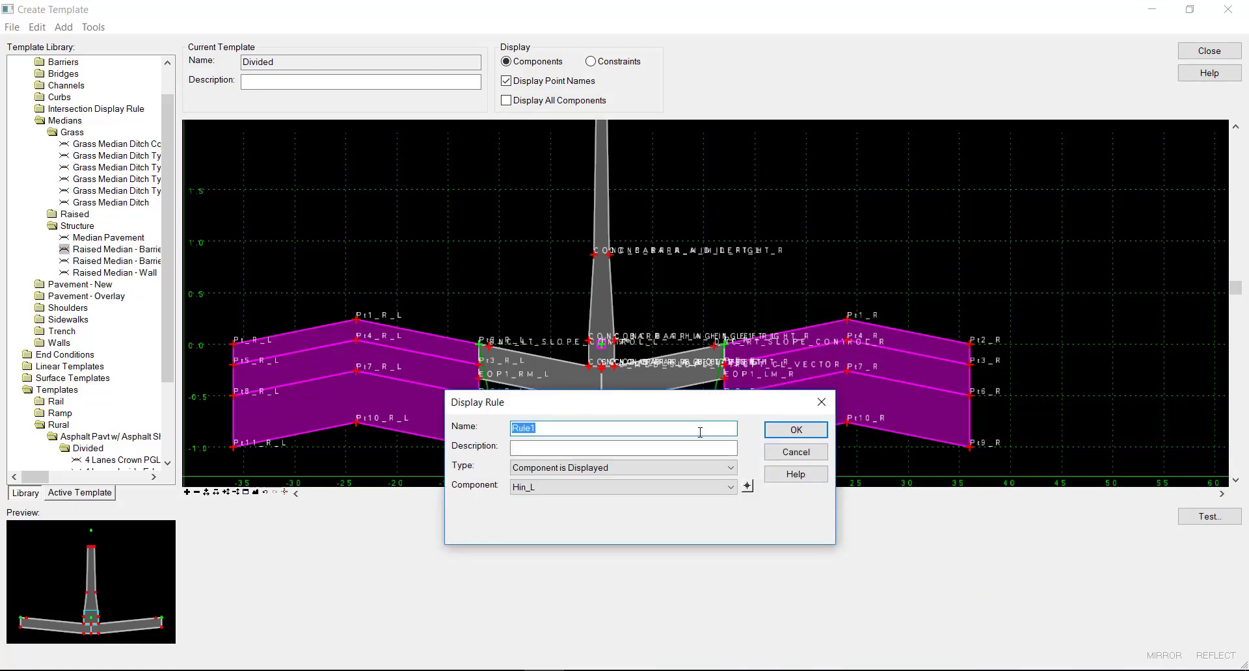
Step: Define rule LessThan24: horizontal distance from Pt_R to Pt2_R_L less than 24
text(LessThan24)
click(708, 468)
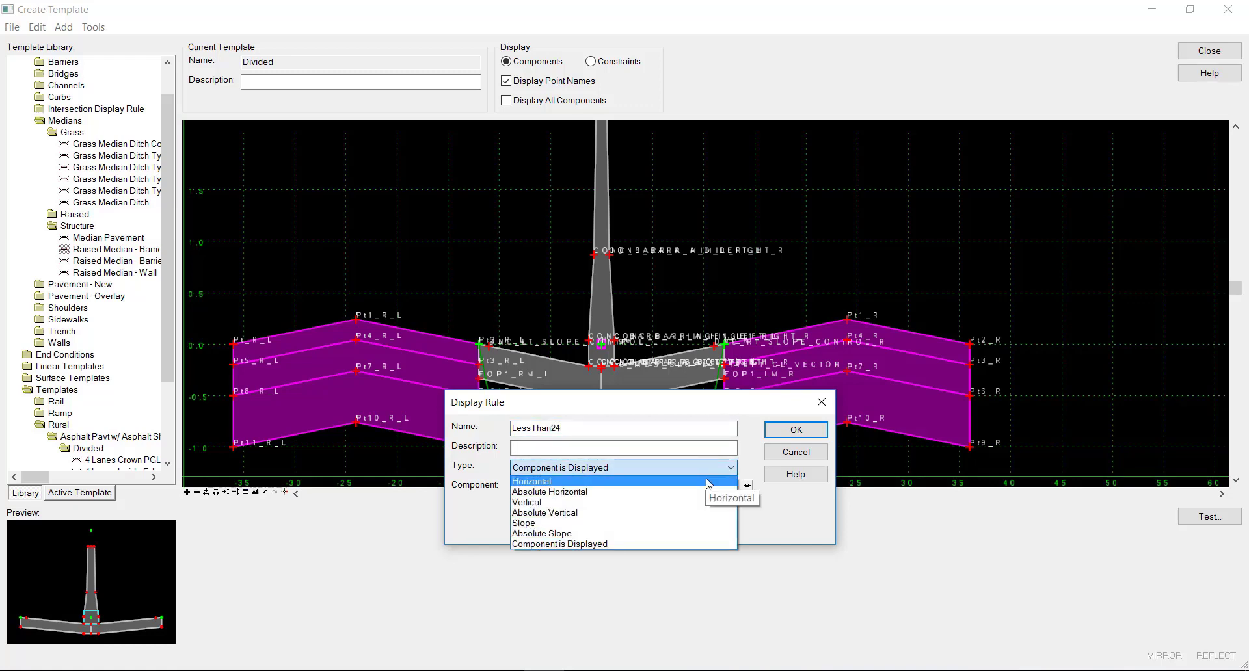
click(706, 481)
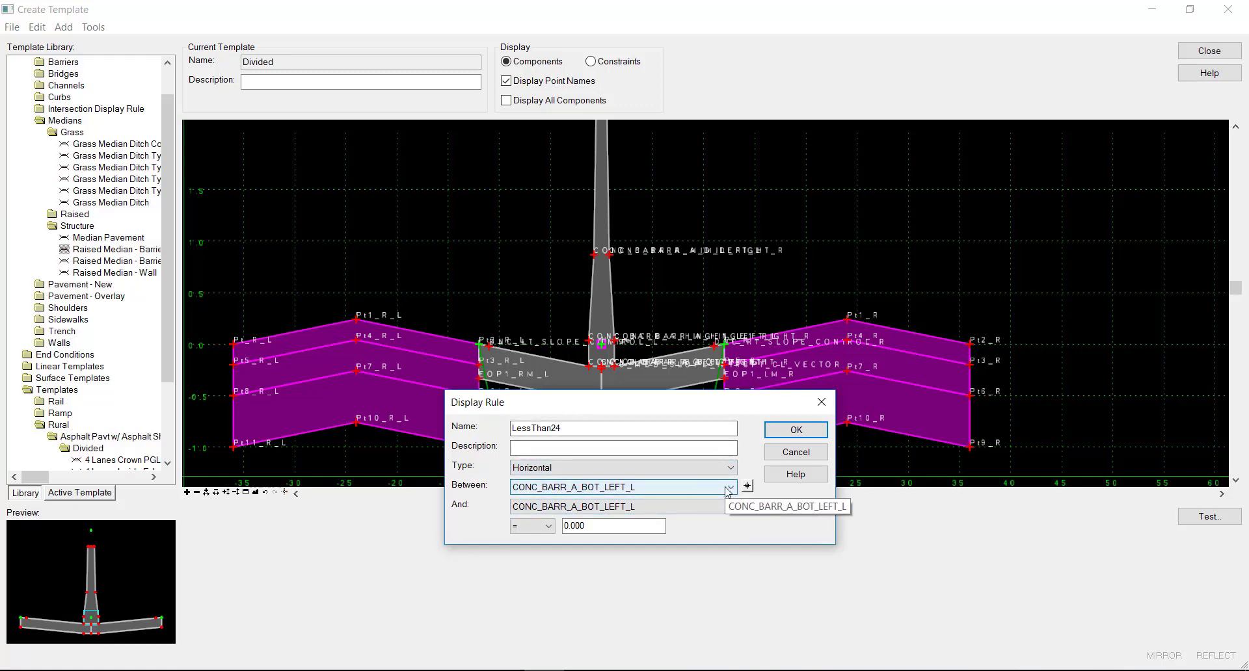
click(747, 486)
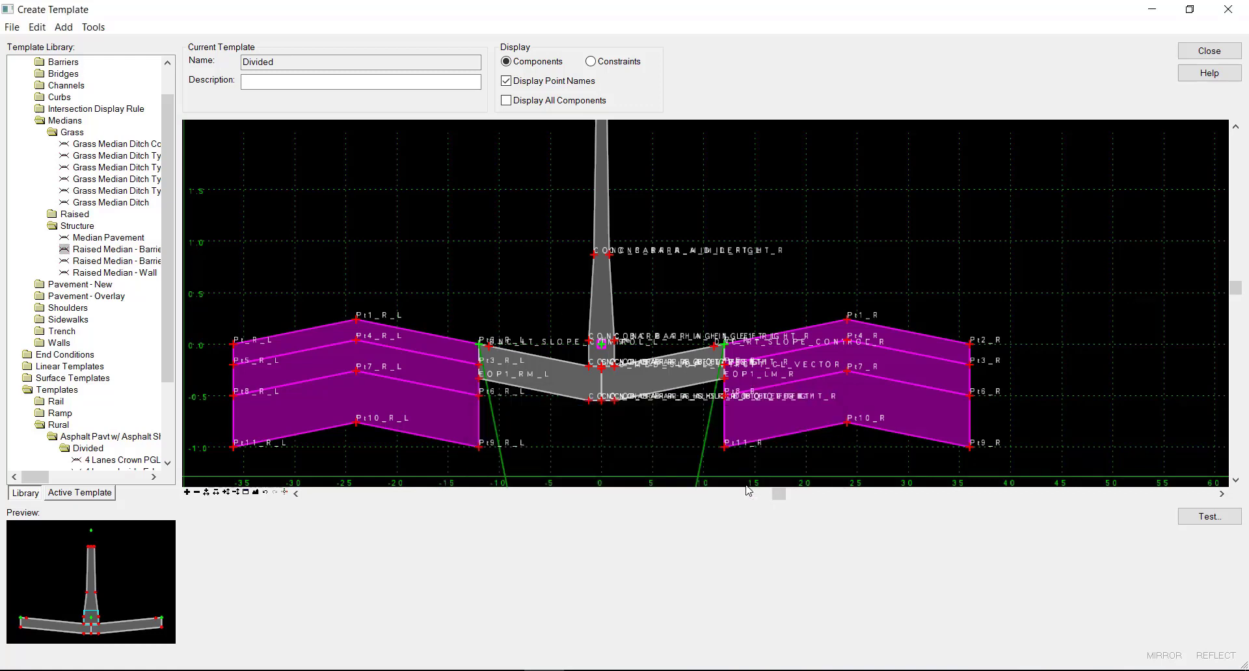
click(724, 346)
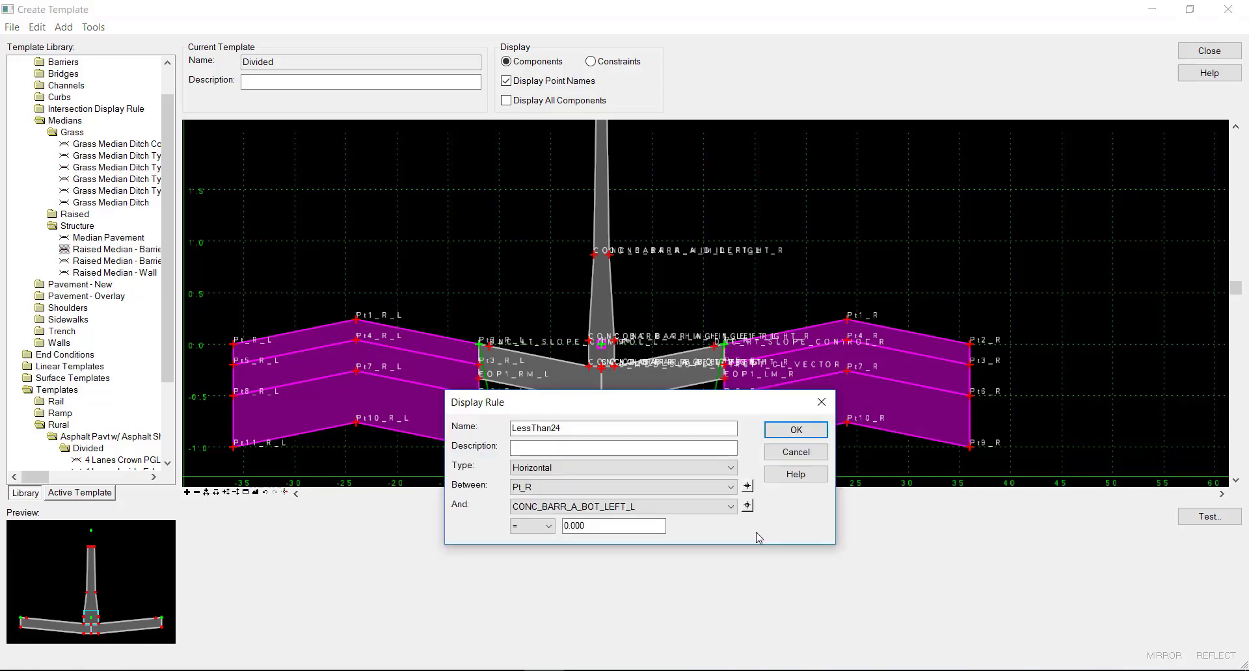
click(747, 506)
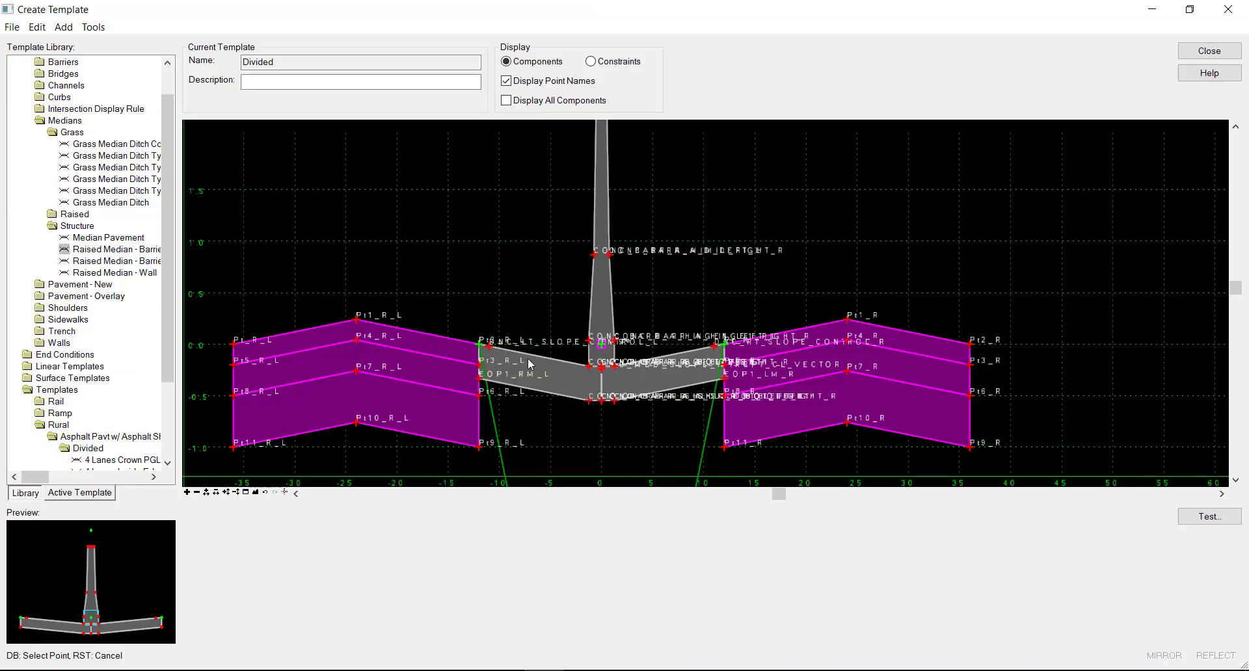
click(481, 346)
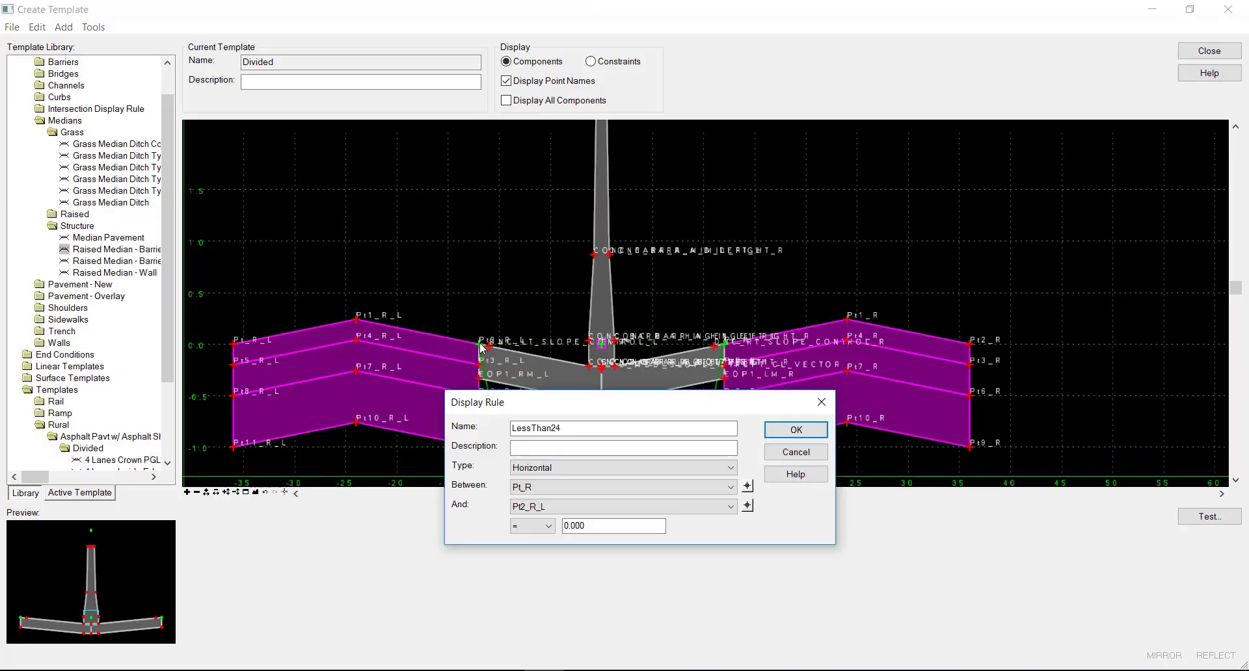
click(547, 526)
click(521, 540)
key(Tab)
text(24)
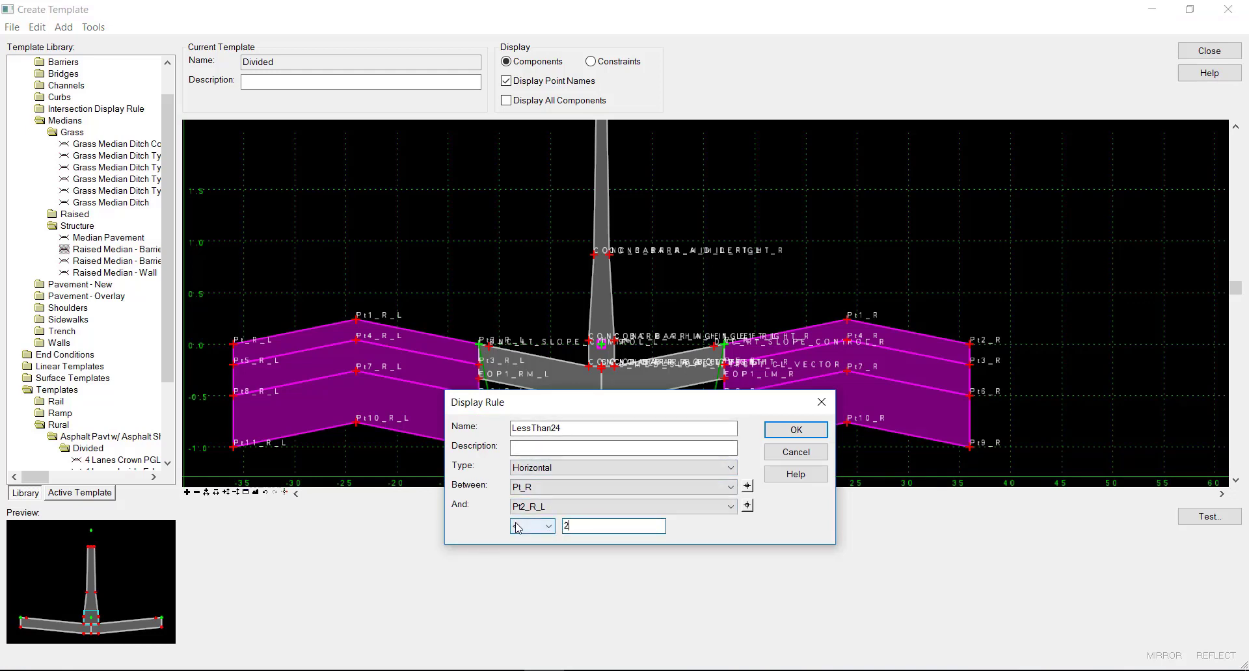
click(795, 430)
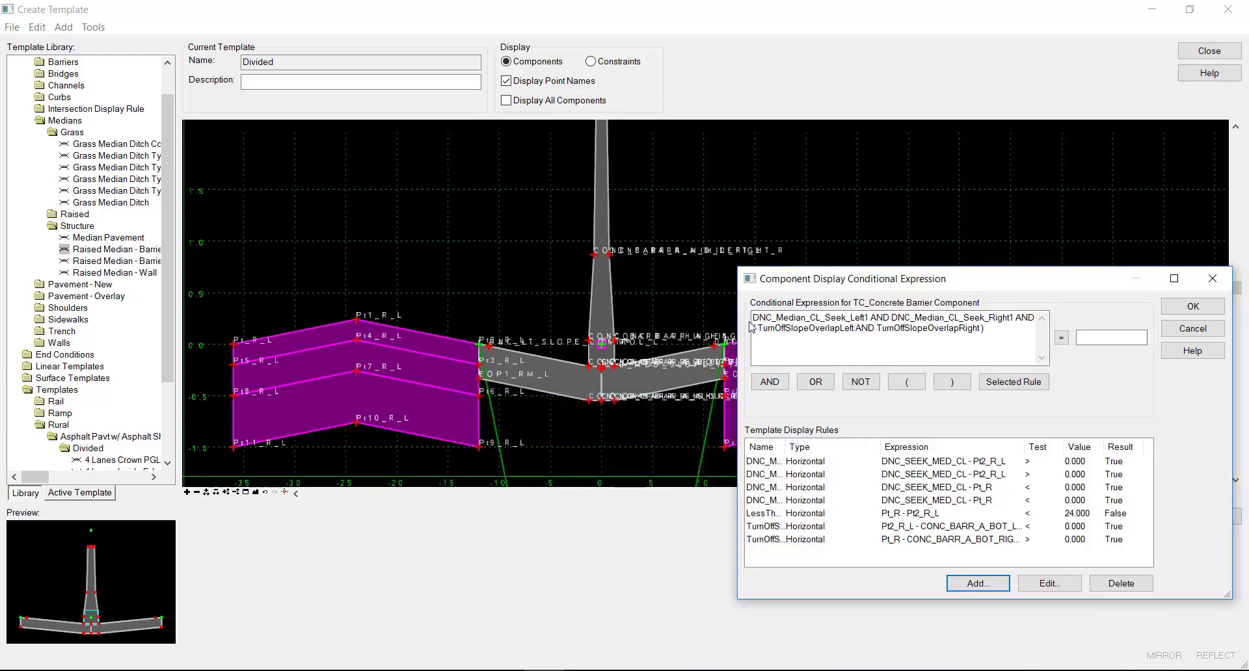
Step: Prefix the barrier's display expression with 'LessThan24 AND' and accept it
click(753, 319)
click(753, 318)
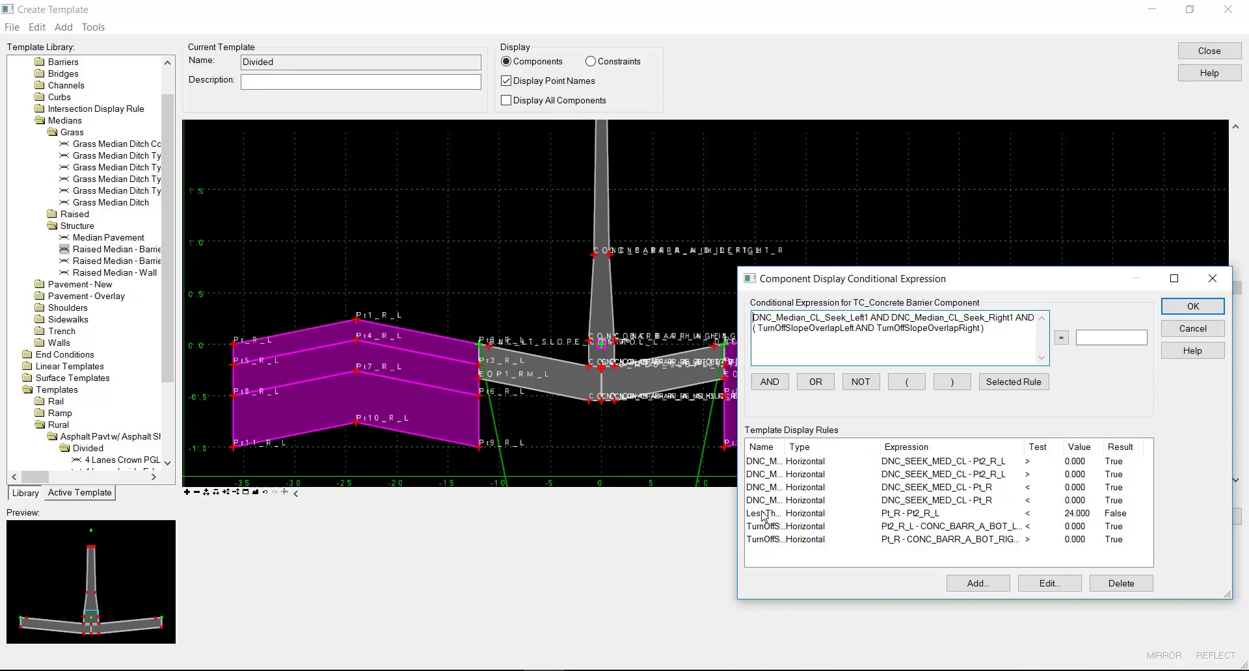
click(764, 515)
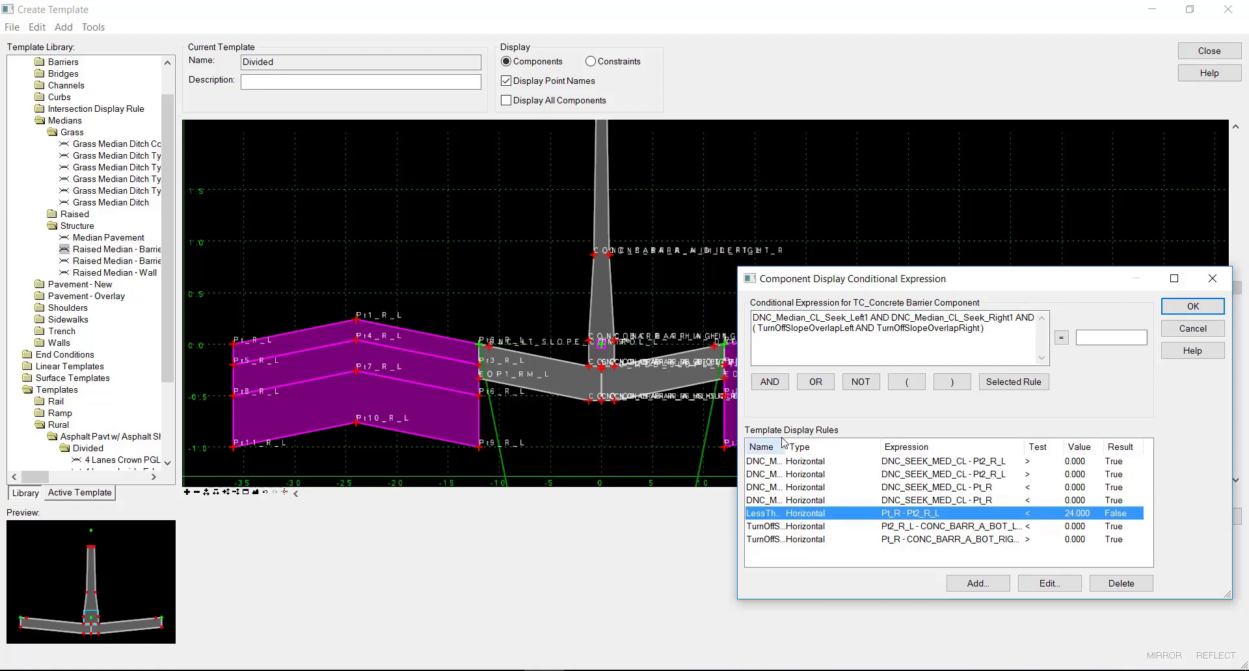
drag(784, 442, 851, 443)
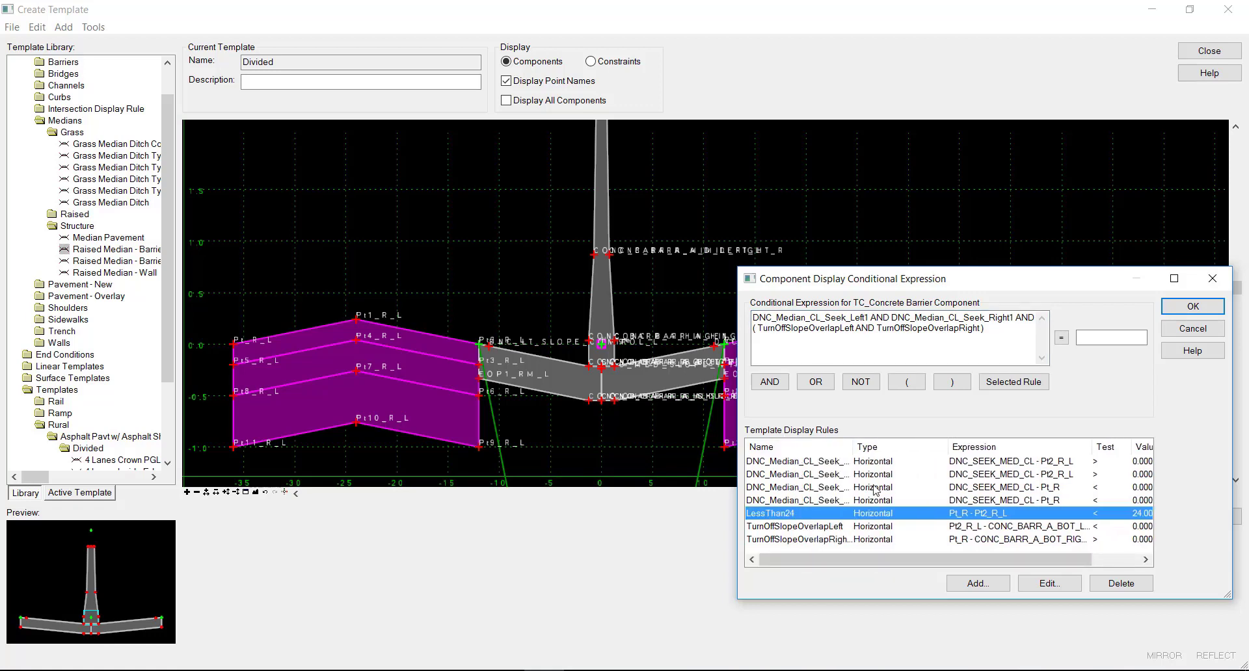
click(1008, 381)
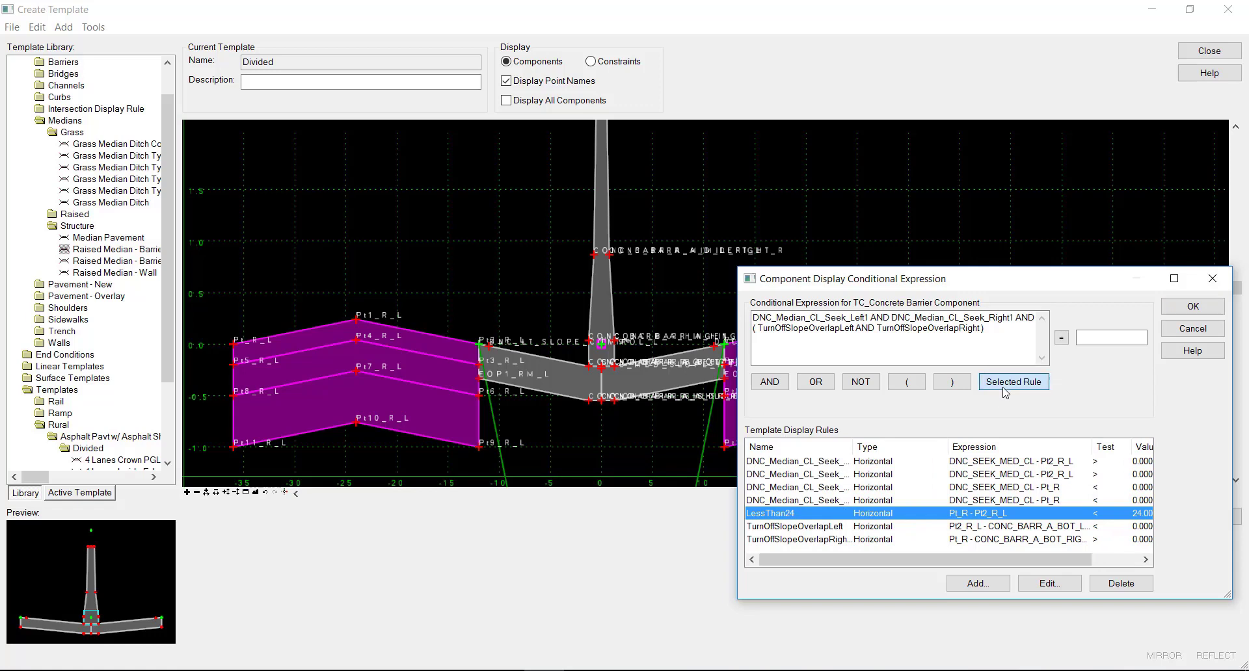
click(802, 318)
click(770, 382)
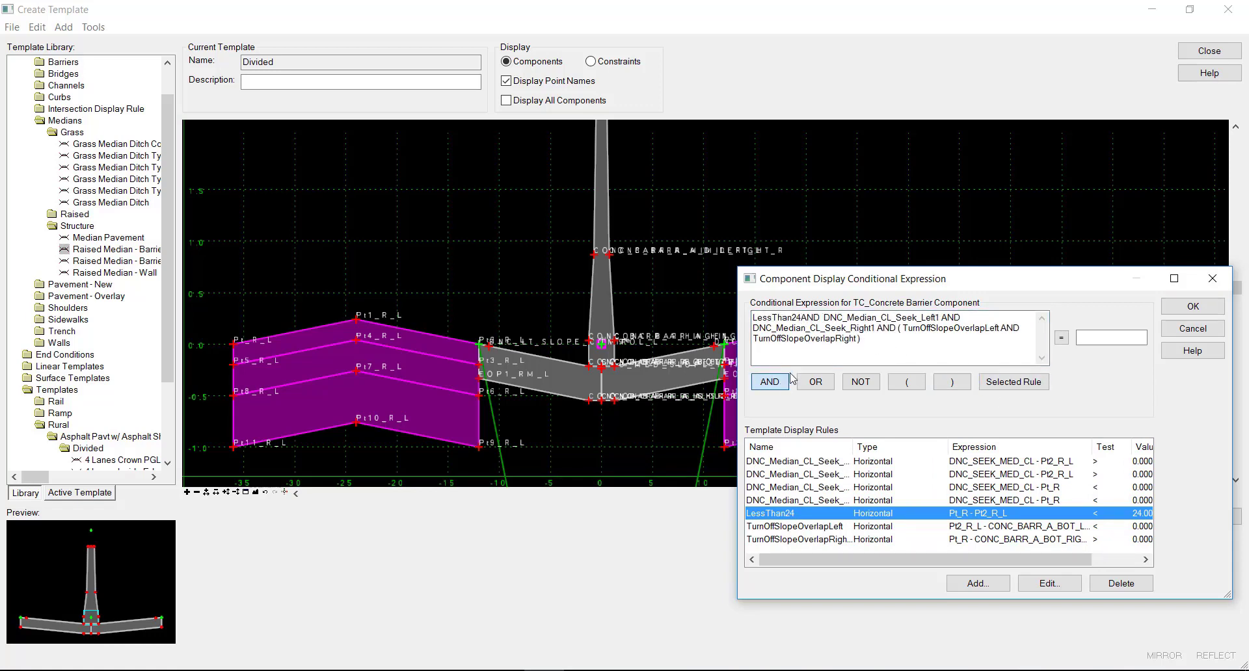
click(801, 318)
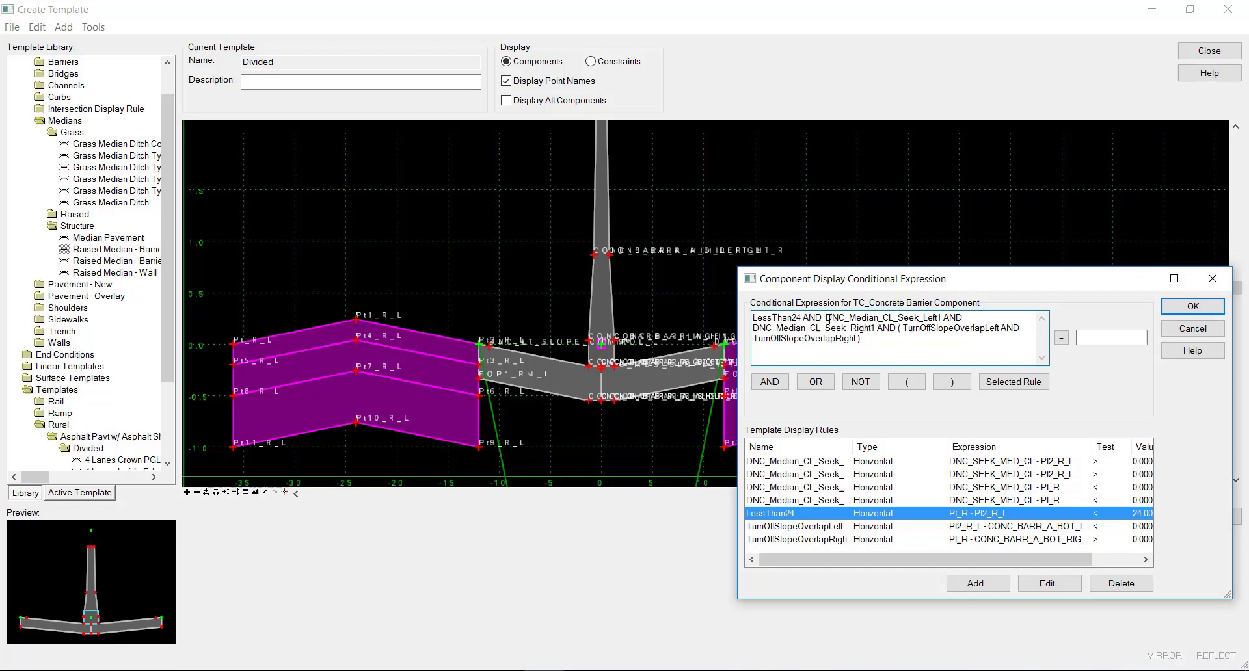
click(1173, 310)
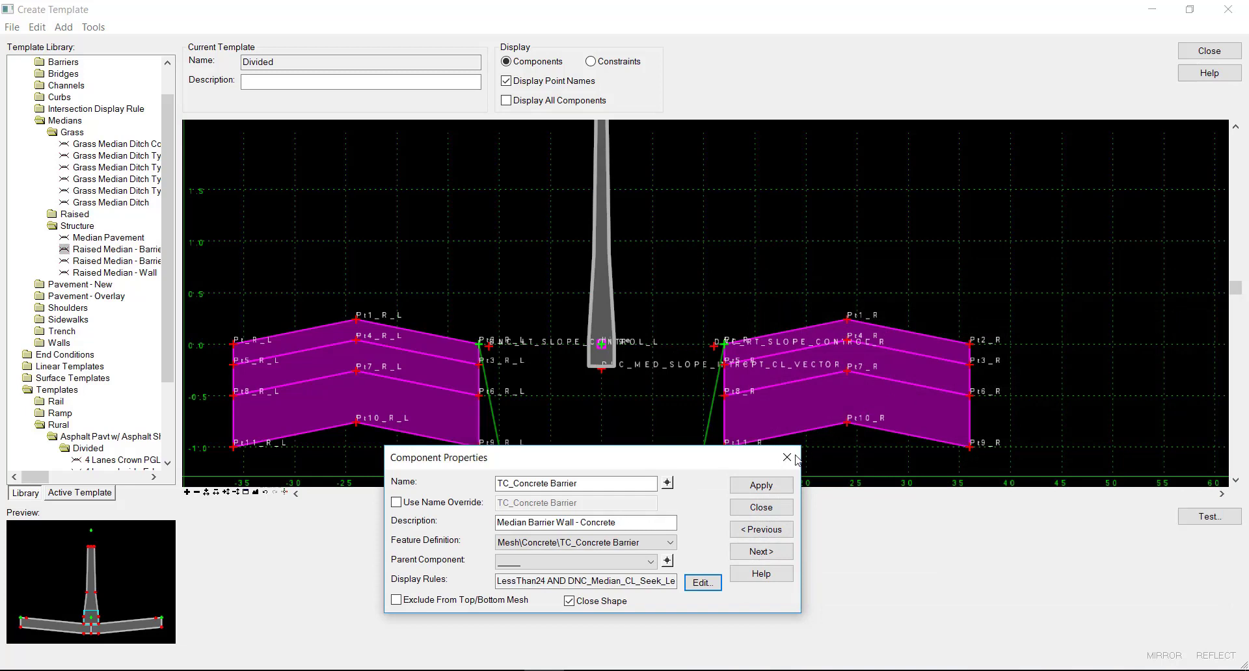
Step: Apply the barrier's new display rule and close its Component Properties
click(768, 486)
drag(586, 457, 486, 480)
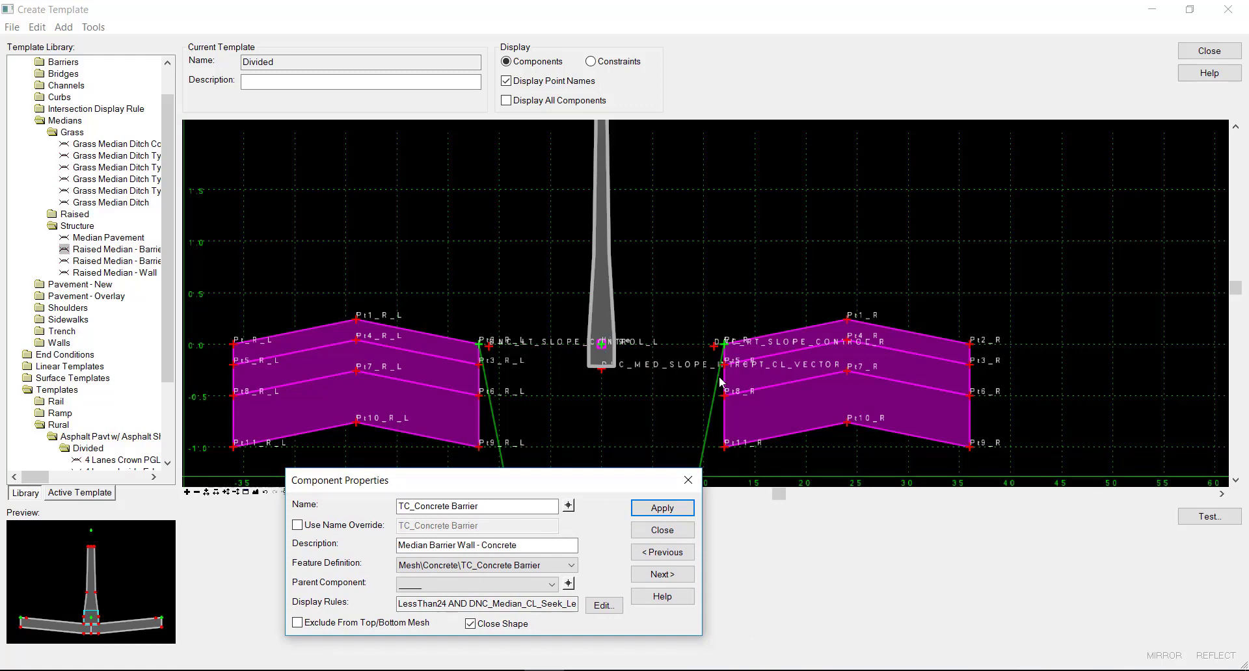
click(709, 349)
key(Return)
middle_drag(647, 415, 687, 408)
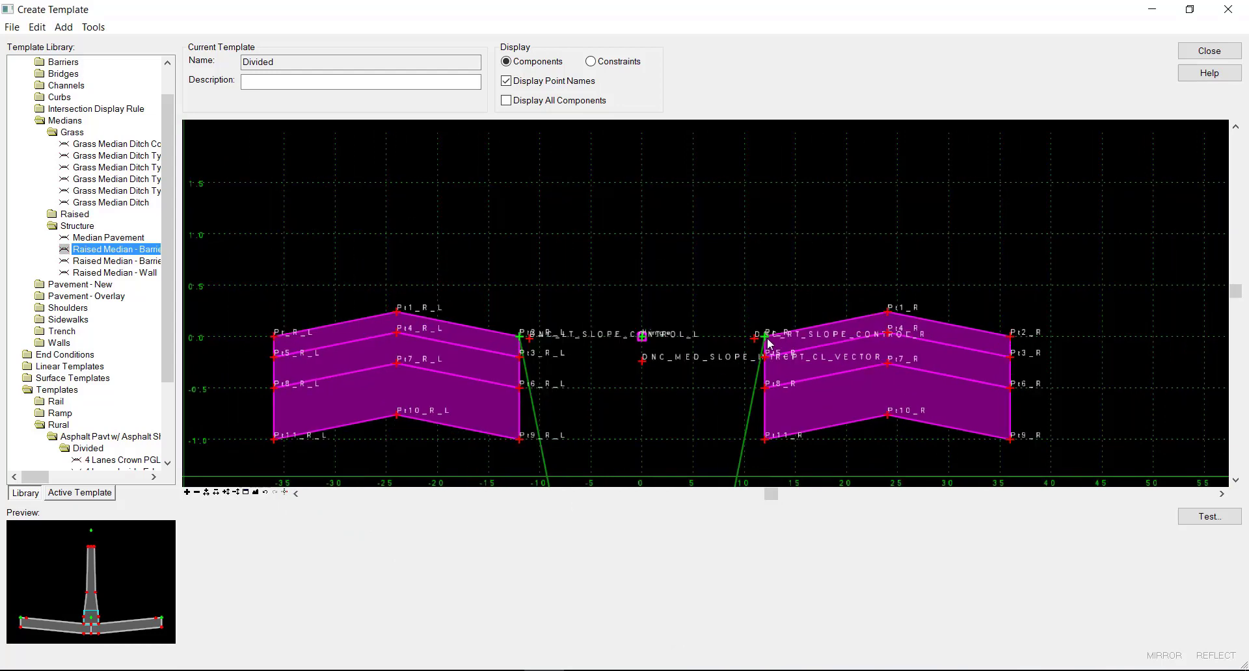
click(75, 494)
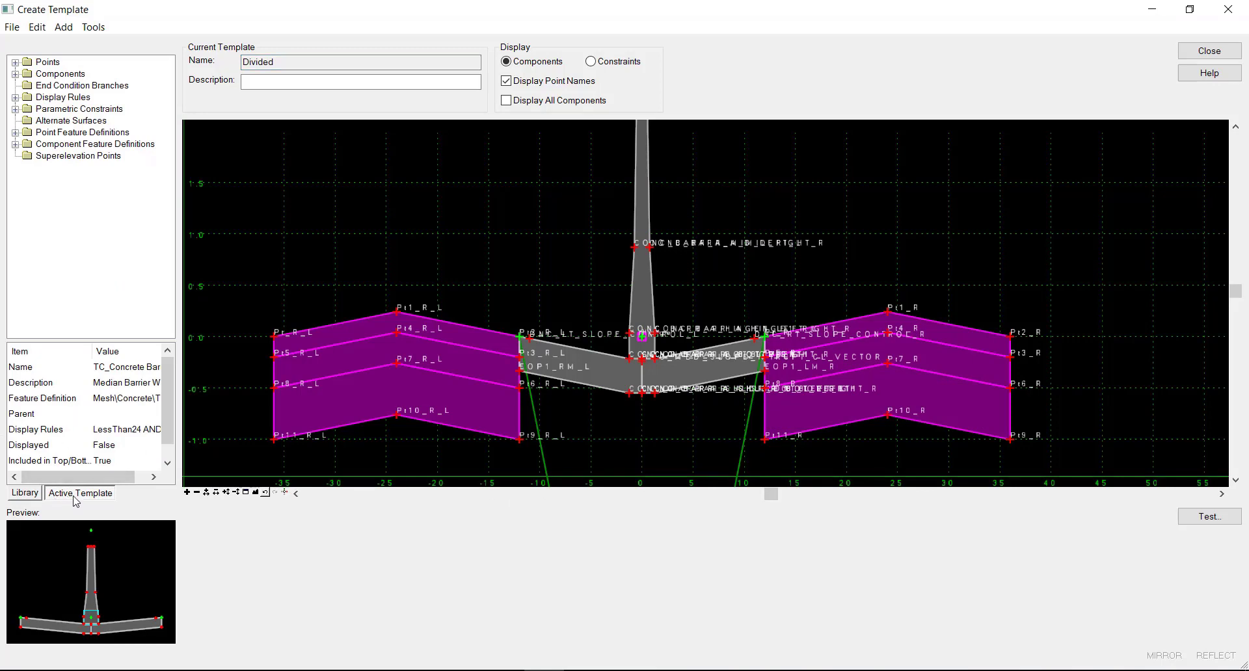
click(26, 495)
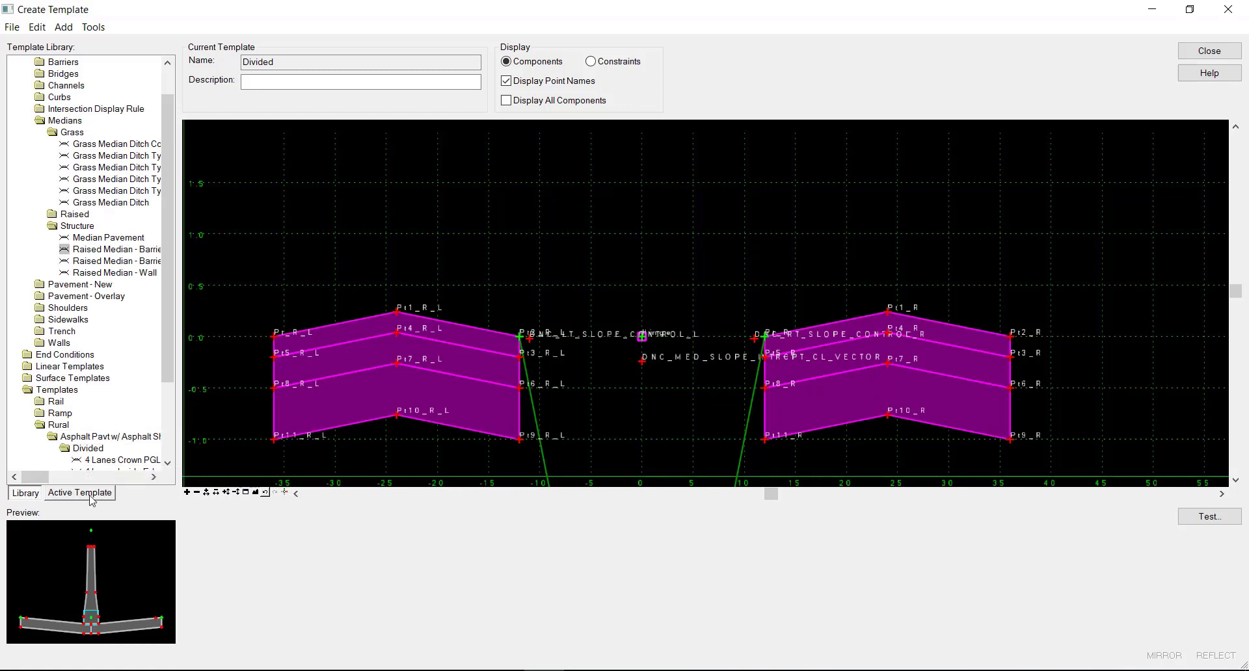
Step: Trial-move the right roadway's inner point to see the barrier appear, then cancel
right_click(765, 333)
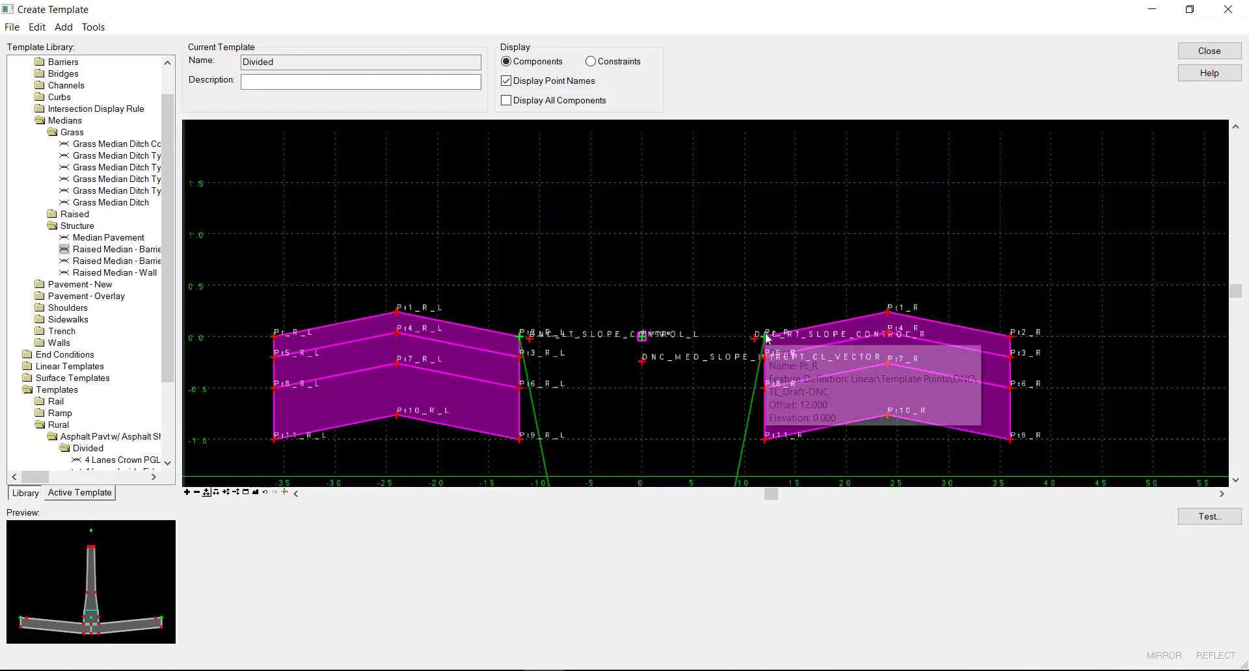
click(813, 441)
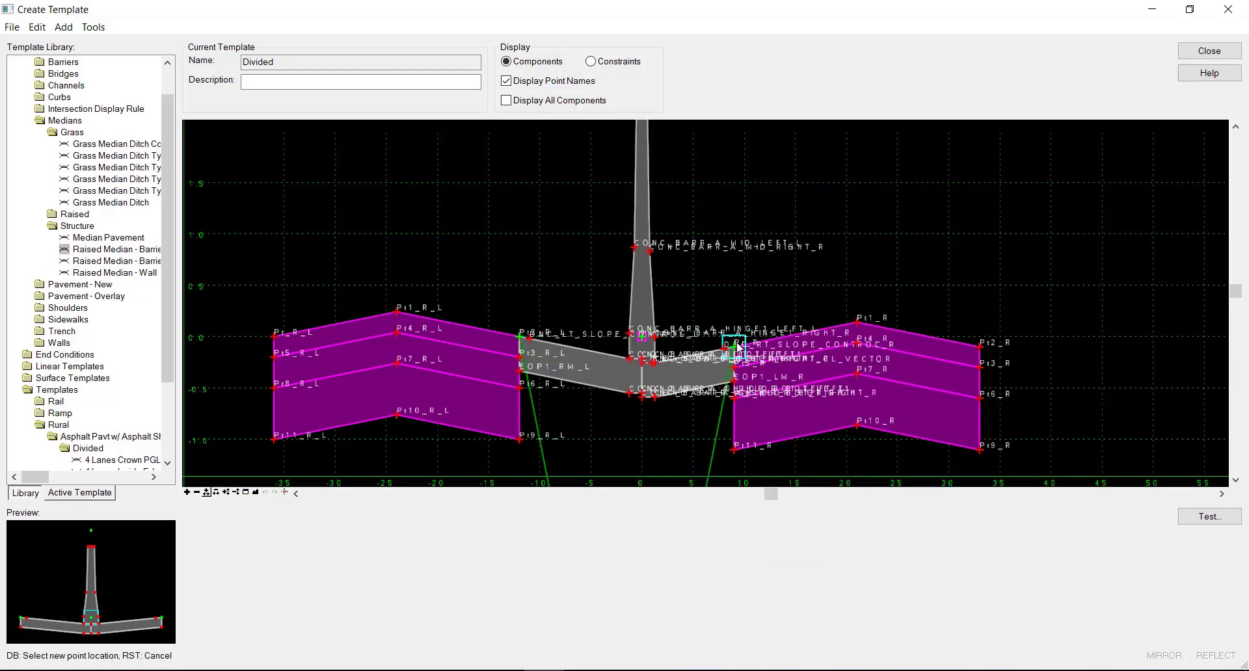
right_click(738, 348)
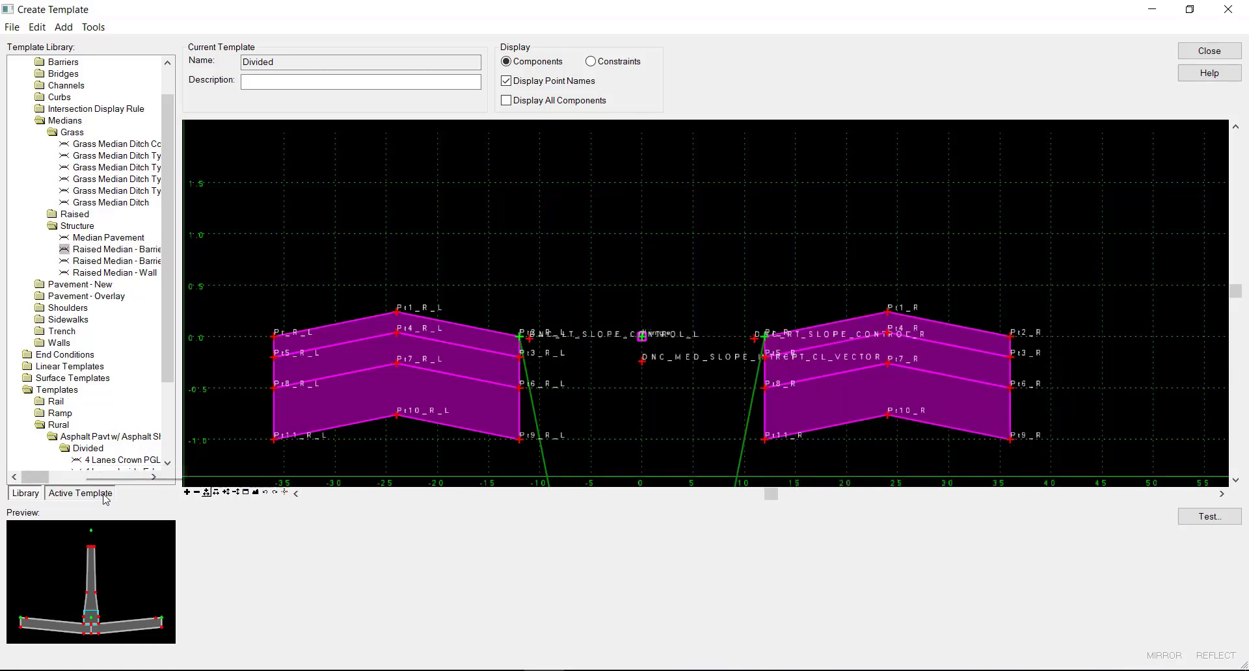
click(104, 495)
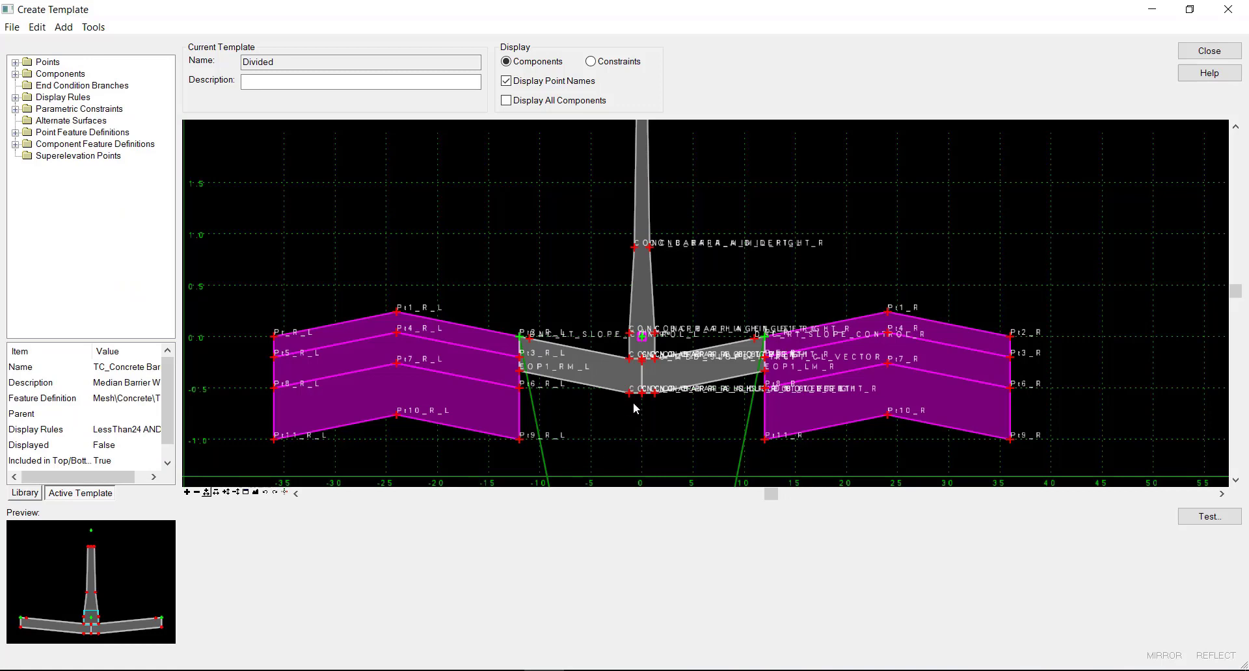
right_click(604, 355)
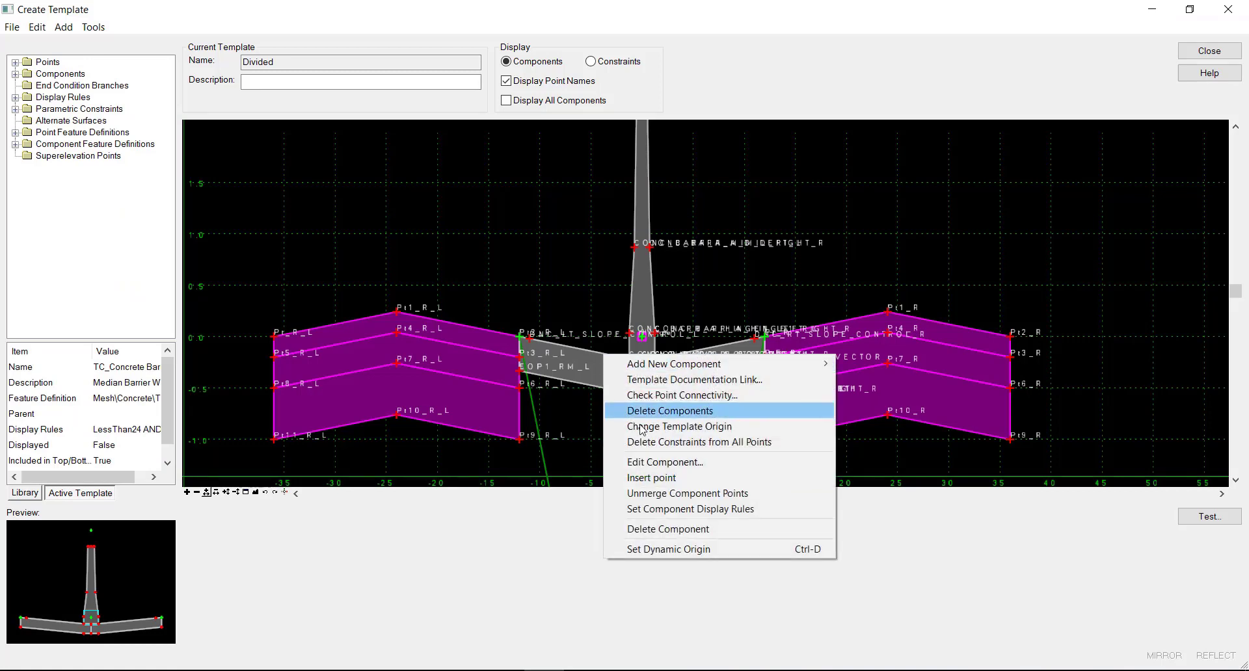
click(648, 463)
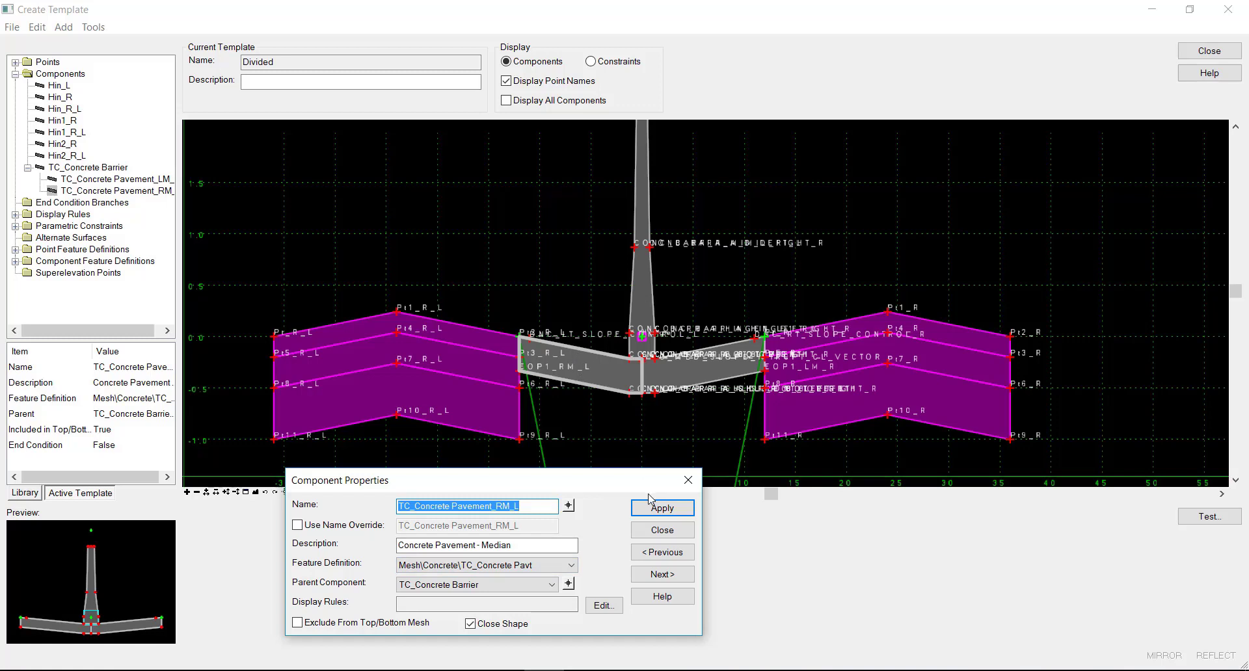
click(662, 530)
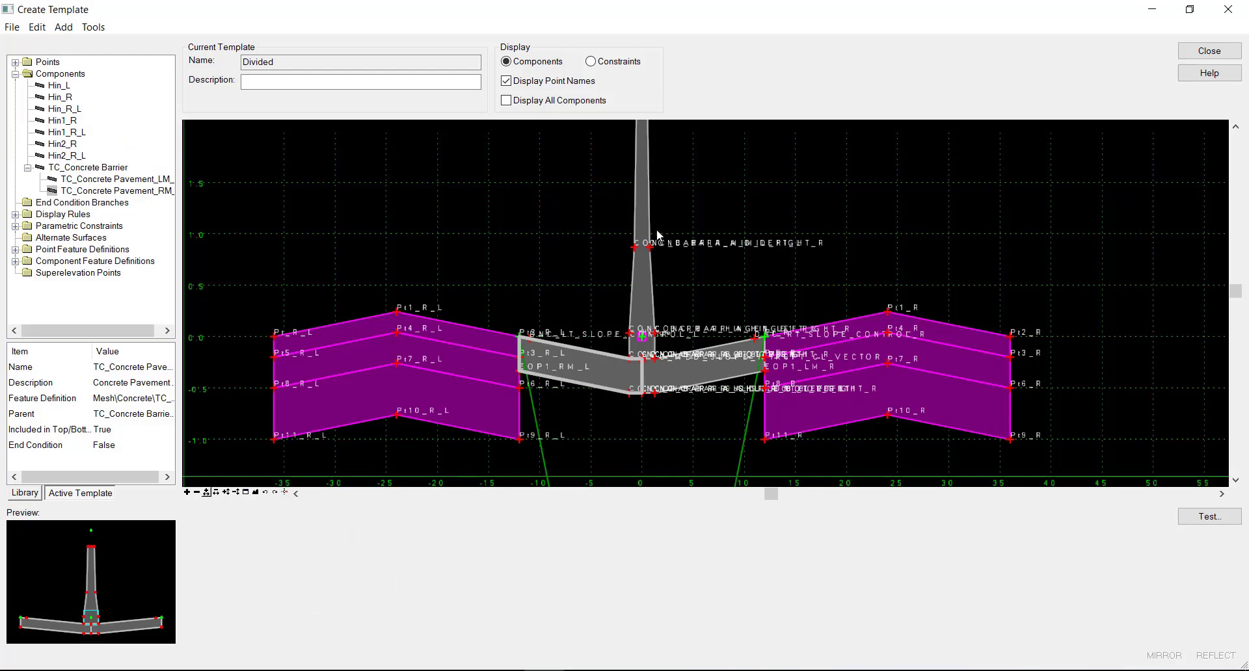
middle_drag(691, 467, 644, 308)
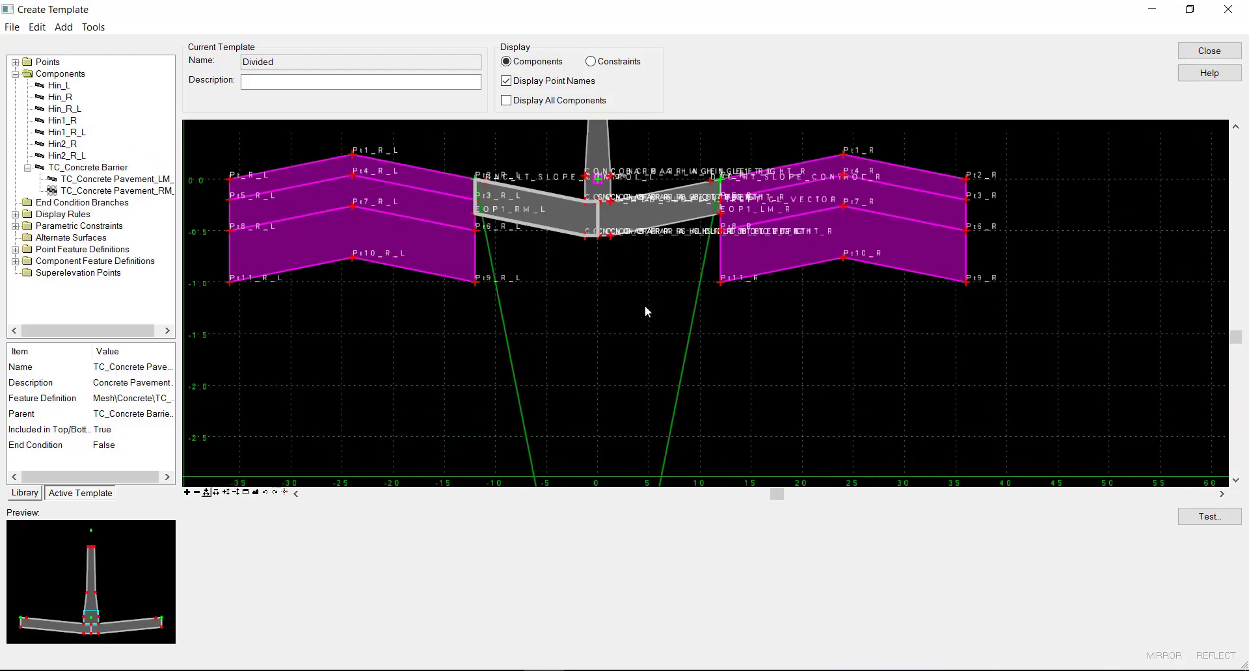
Step: Open the display rule editor for the left grass ditch Hin_L
scroll(645, 306, down, 2)
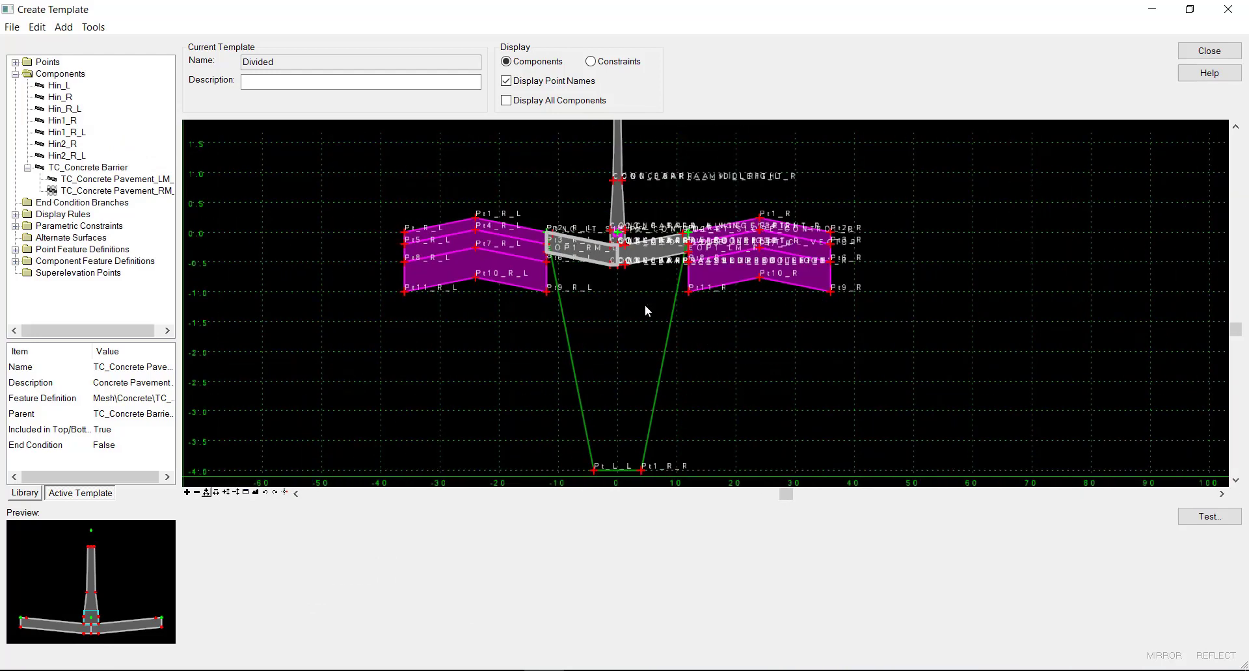
double_click(663, 357)
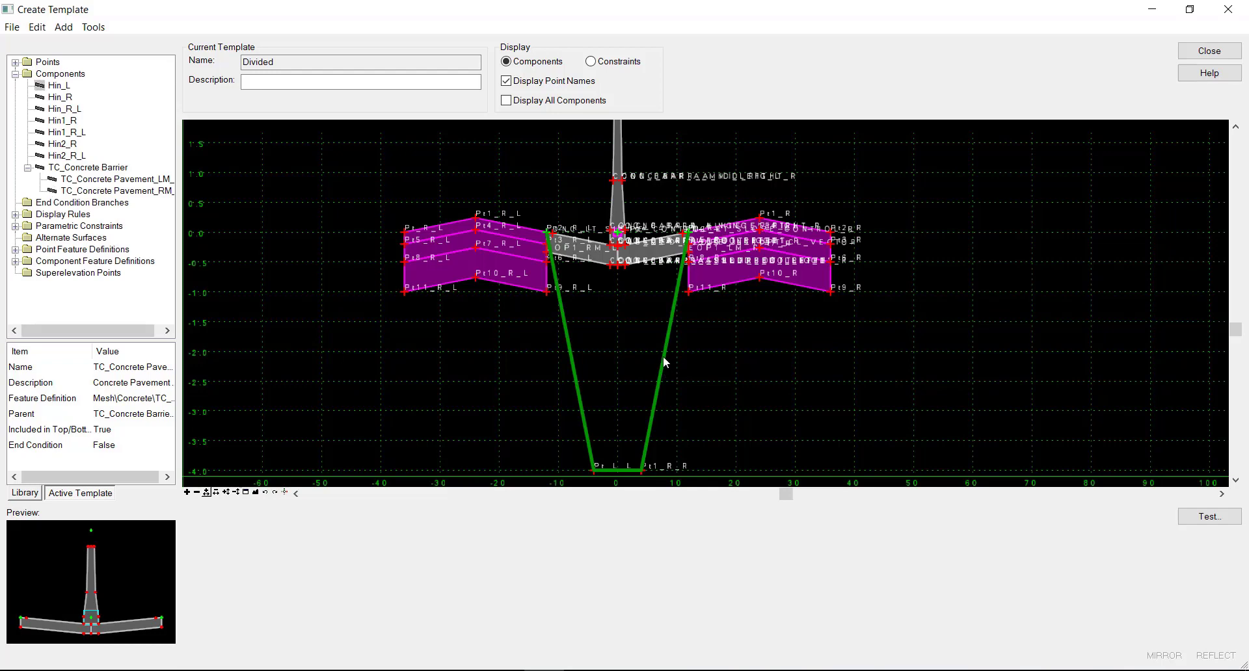
drag(434, 497, 480, 469)
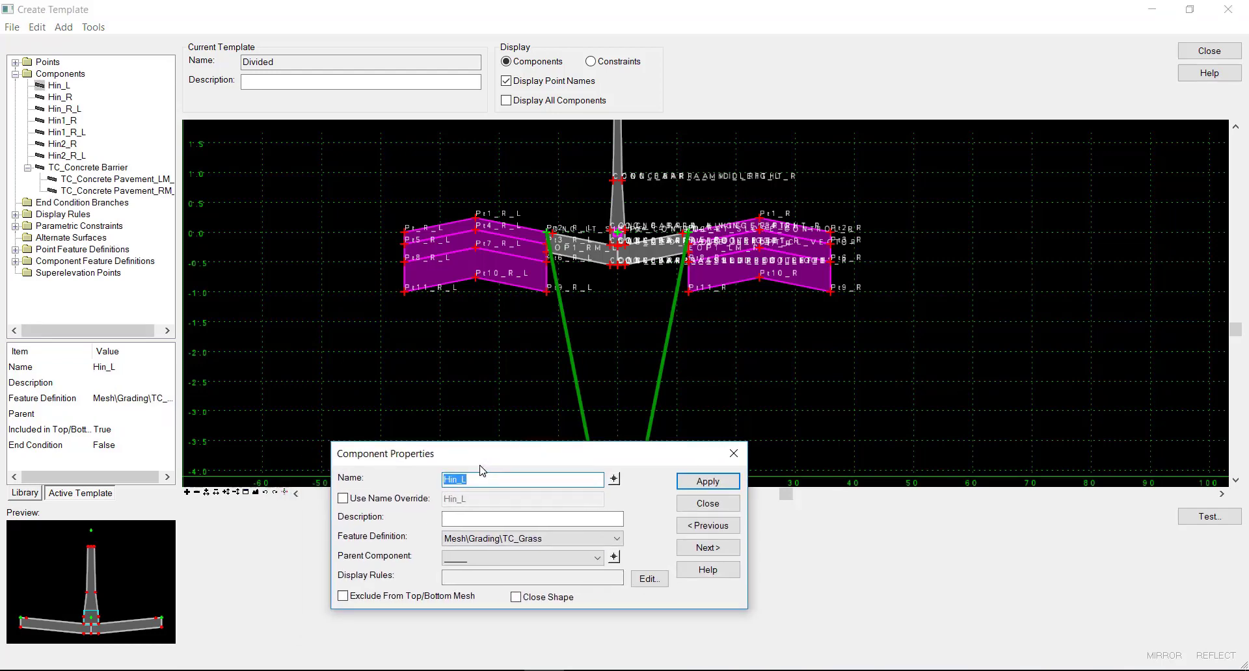
click(654, 585)
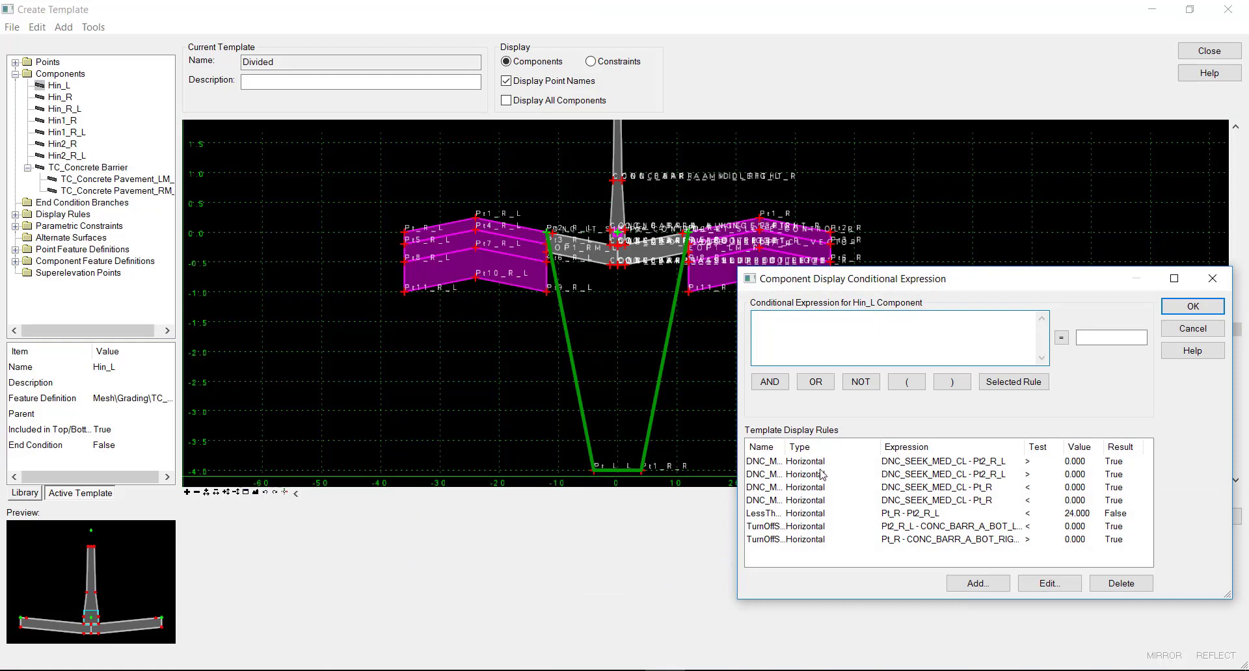
Step: Enter 'NOT LessThan24' as Hin_L's expression, then apply and close its properties
click(860, 384)
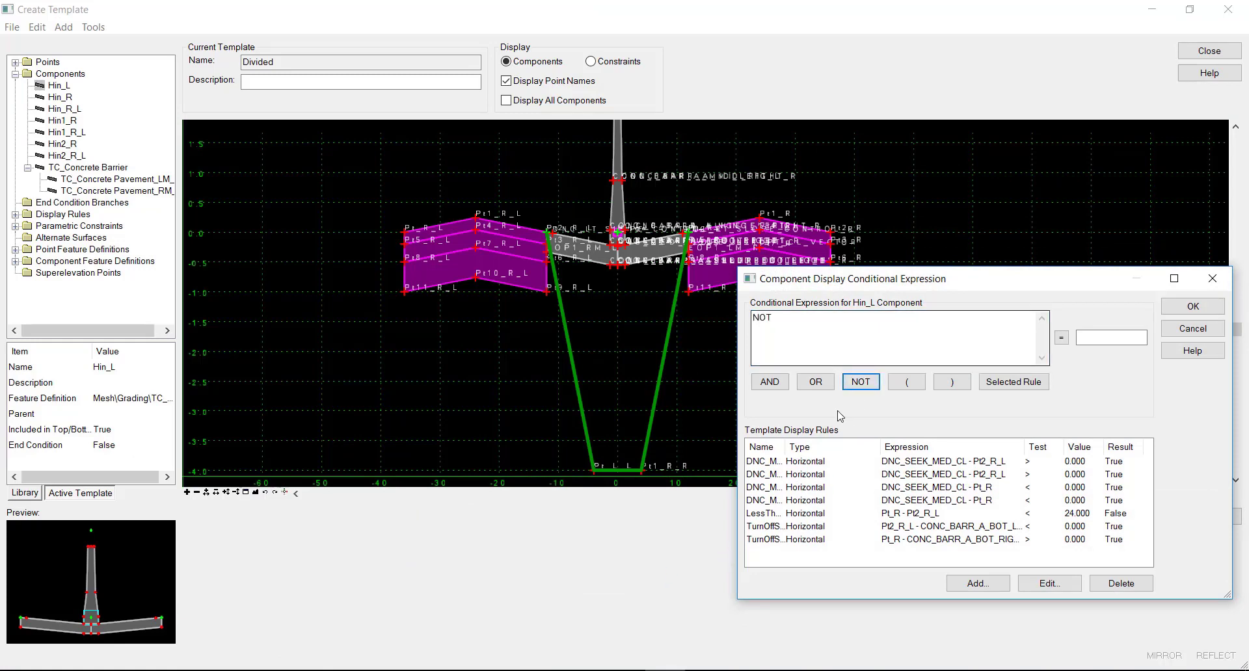
click(821, 515)
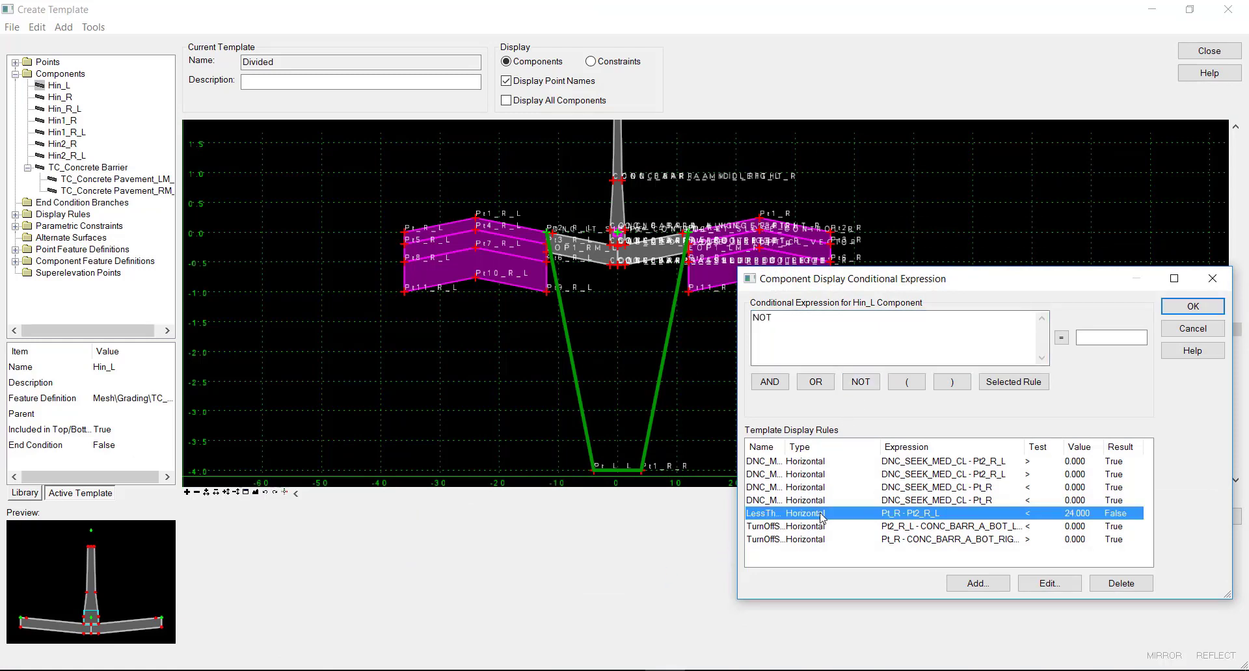
click(1007, 383)
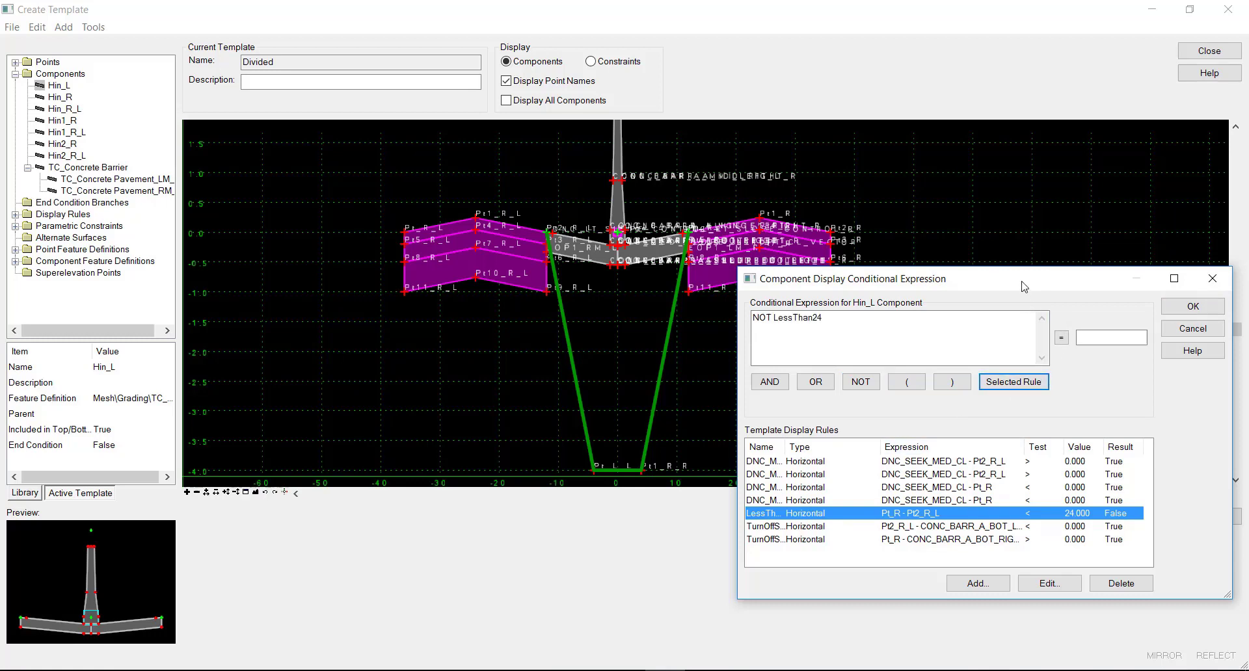
drag(1024, 284, 976, 316)
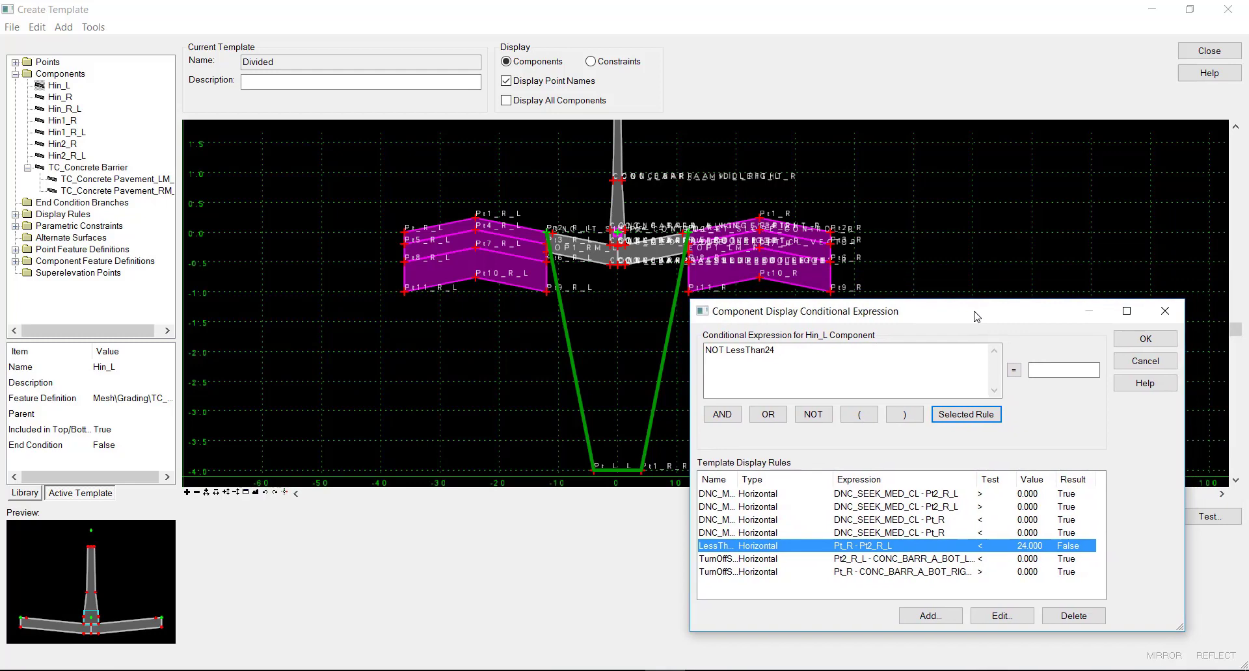
click(1145, 339)
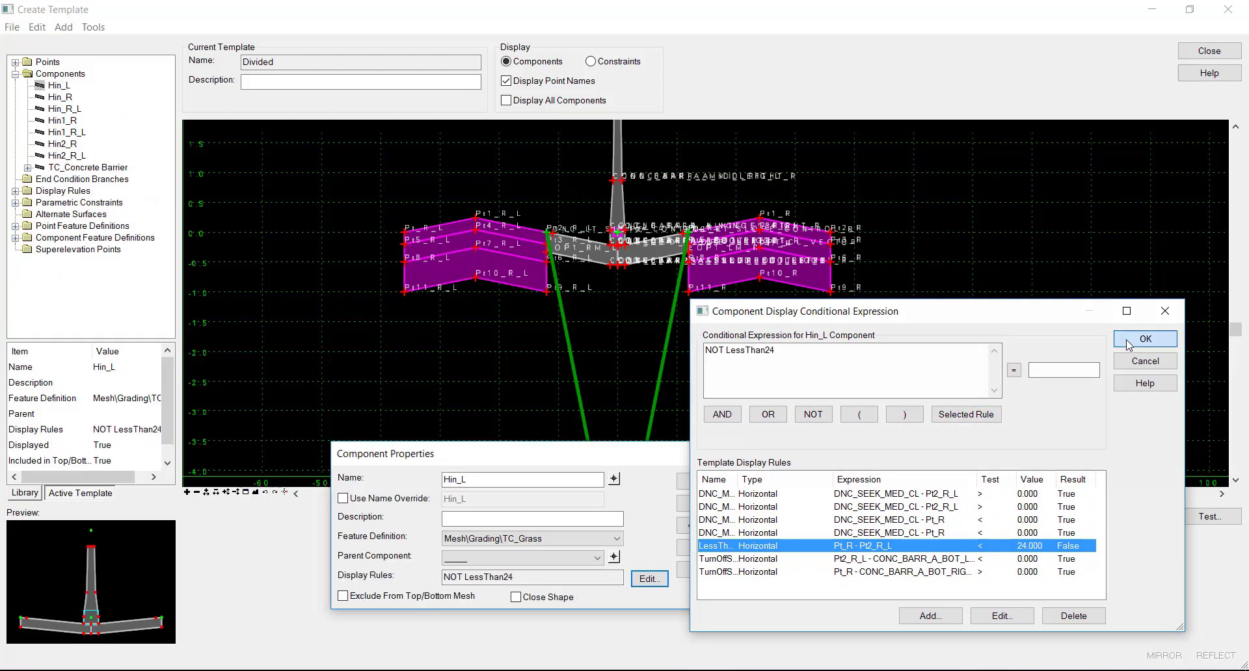
click(723, 484)
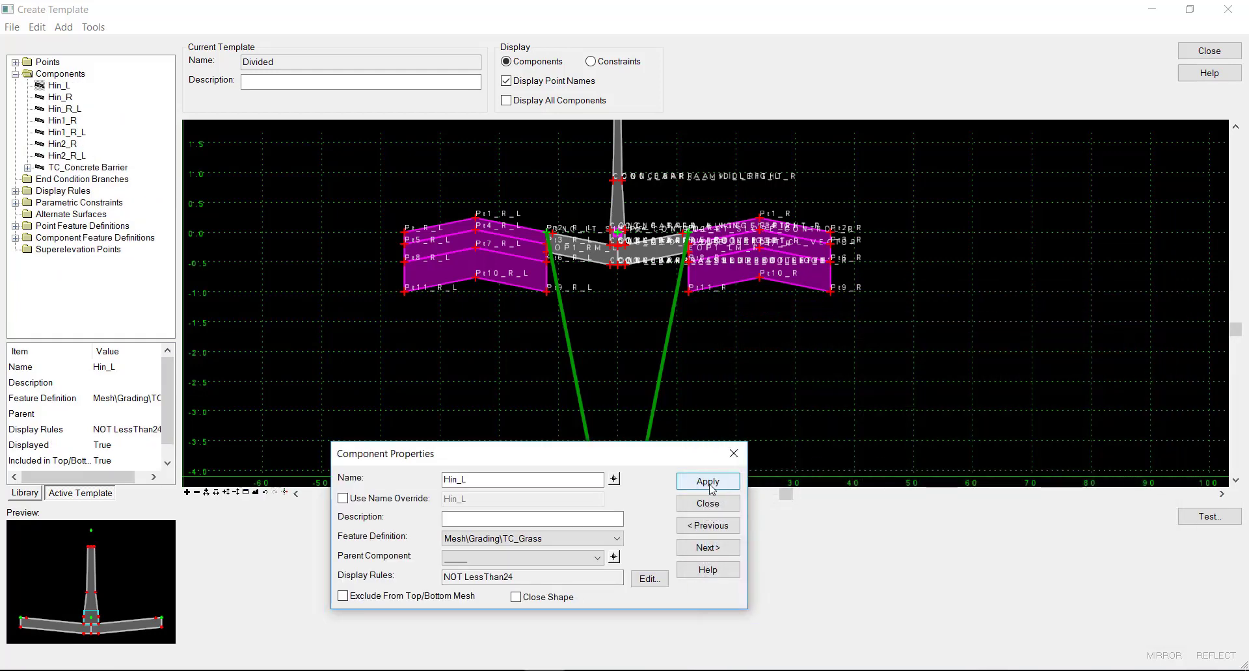
click(703, 502)
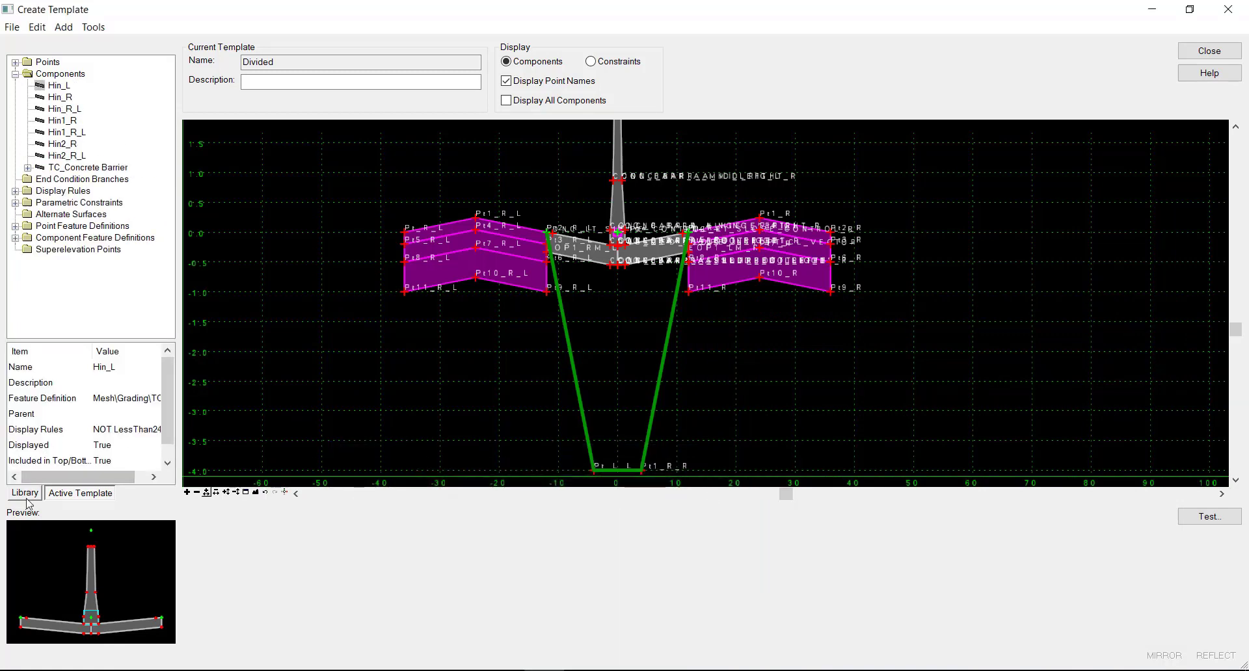
Step: Drag the right roadway's inner point outward to watch the grass ditch replace the barrier
click(25, 493)
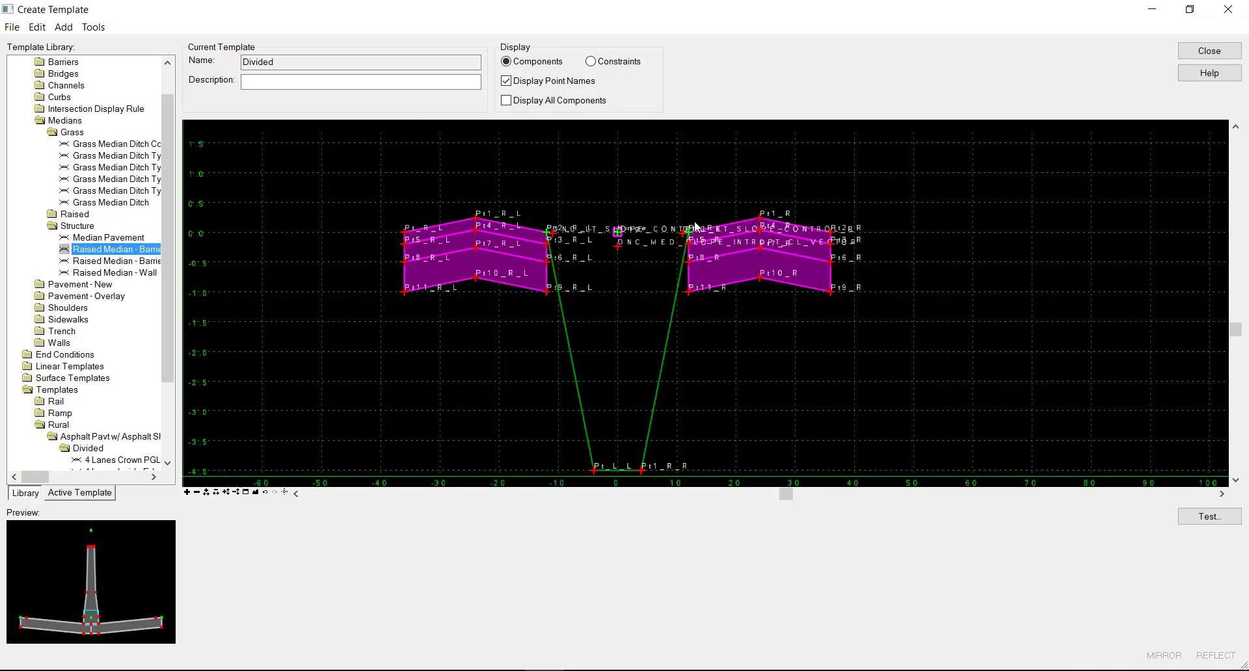
right_click(693, 233)
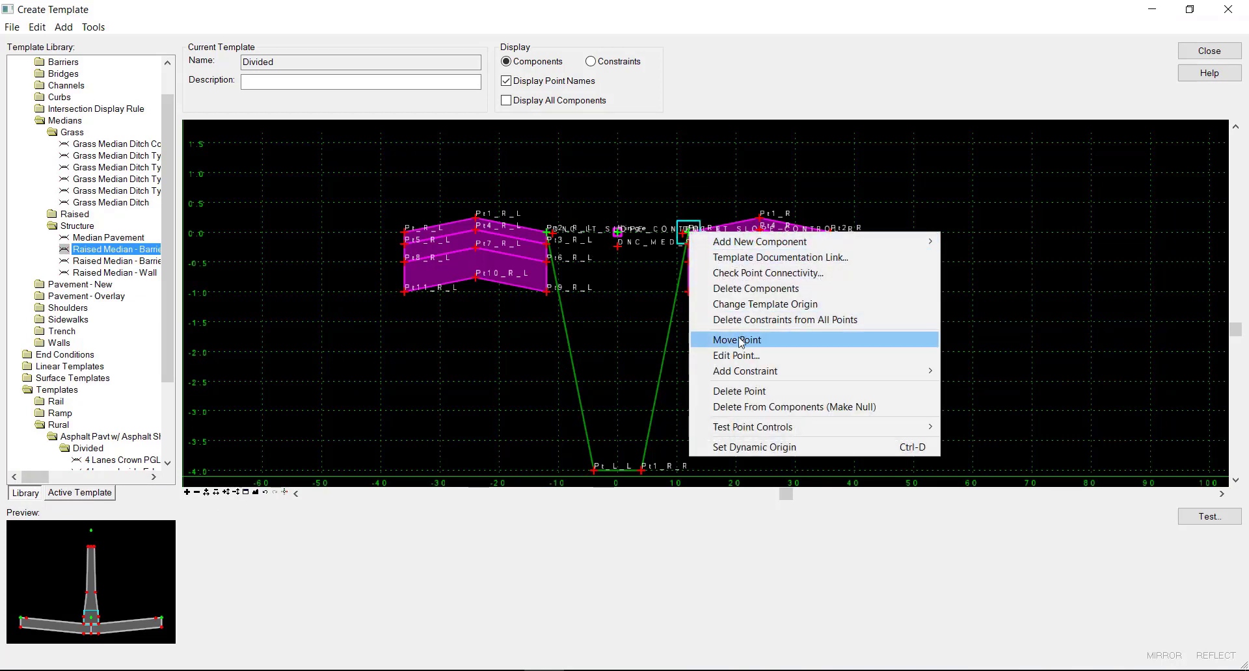
click(722, 414)
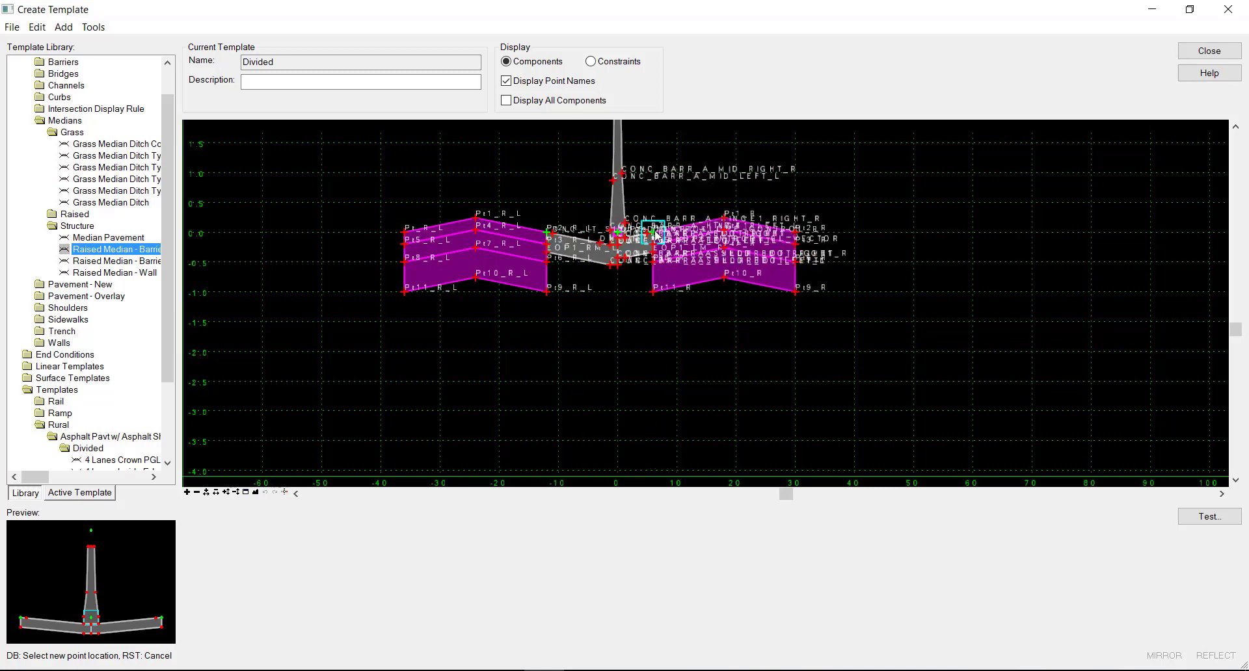
scroll(657, 236, down, 2)
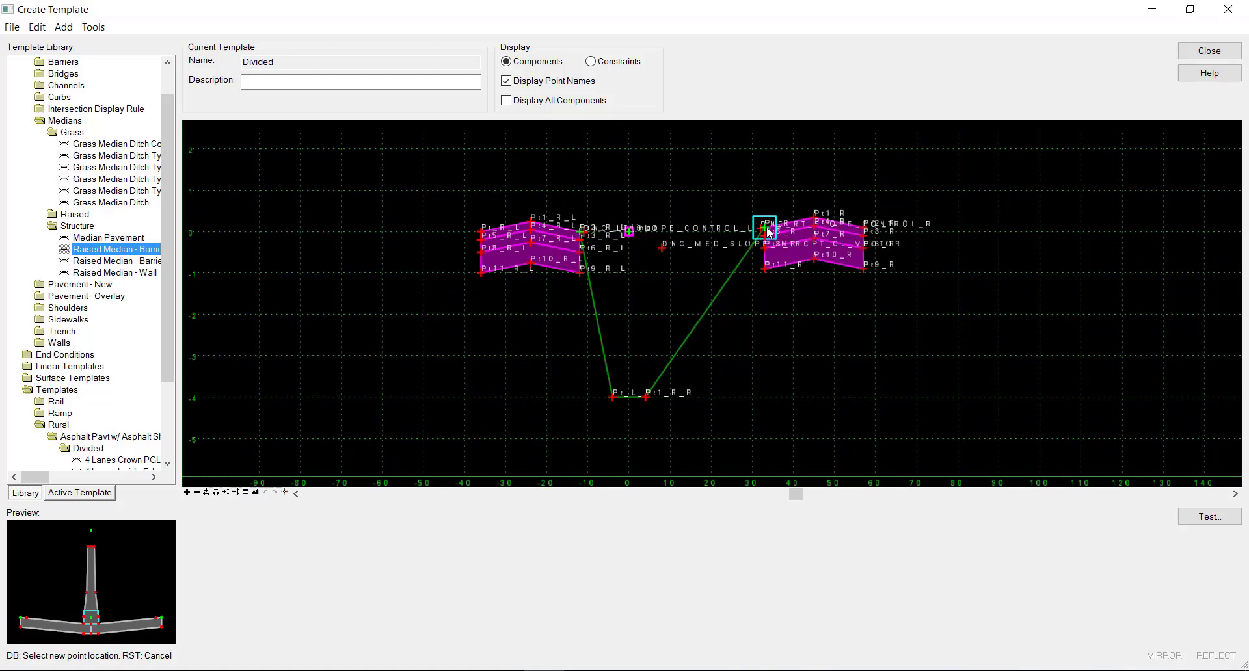